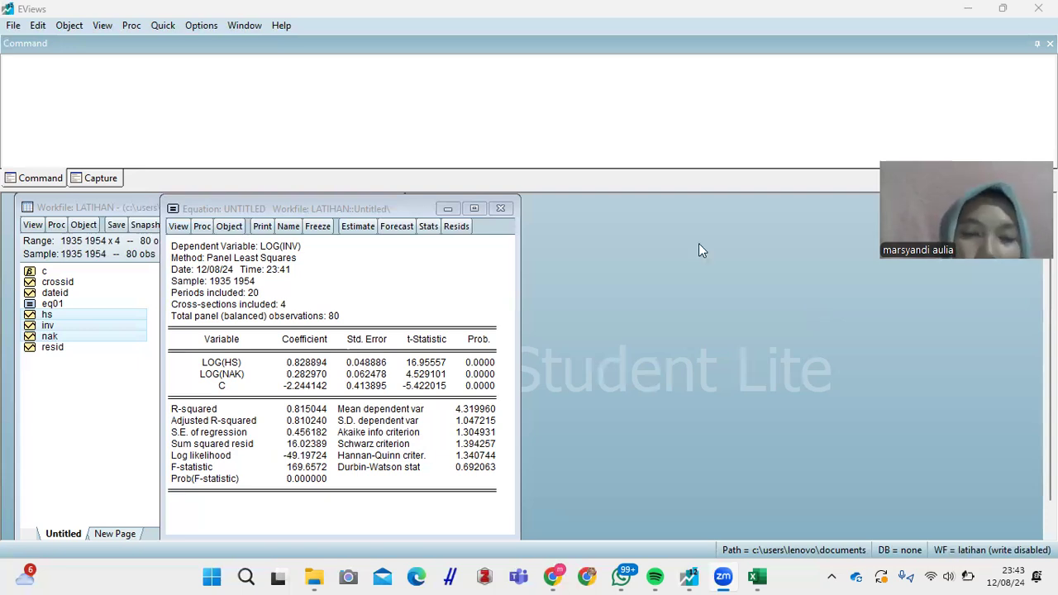
Step: Move the equation window clear of the workfile list and re-estimate the equation with fixed cross-section effects
{"action": "left_click", "coordinate": [334, 210]}
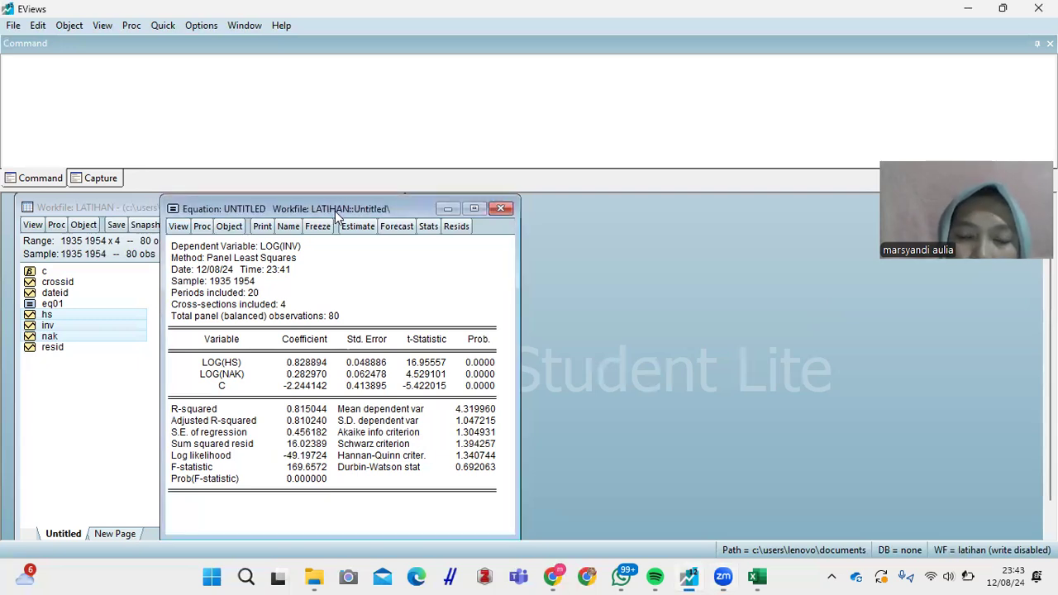
{"action": "left_click_drag", "start_coordinate": [335, 211], "coordinate": [497, 207]}
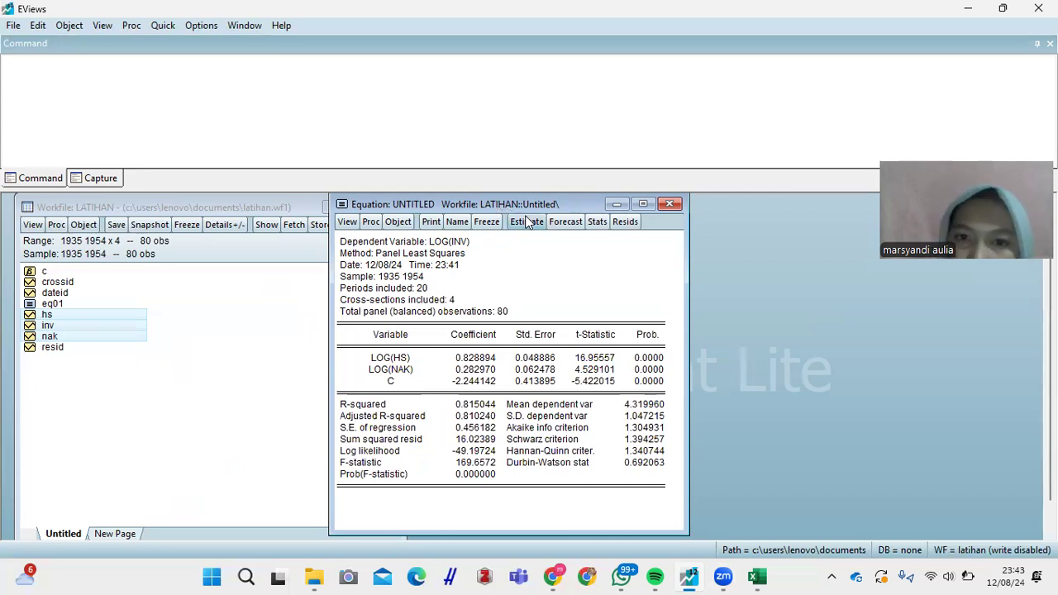
{"action": "left_click", "coordinate": [526, 219]}
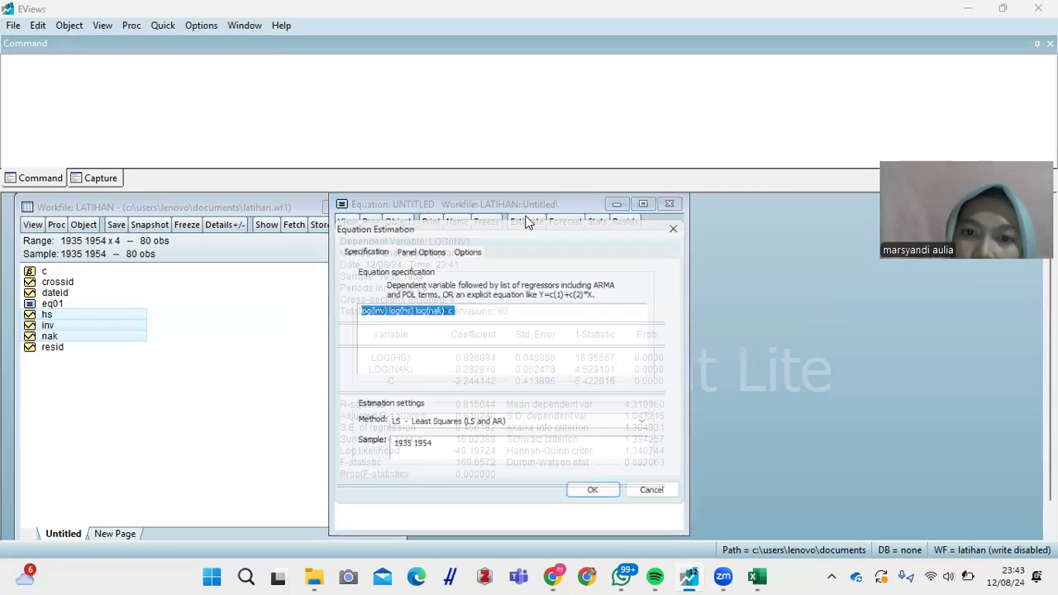
{"action": "left_click", "coordinate": [419, 245]}
{"action": "left_click", "coordinate": [438, 281]}
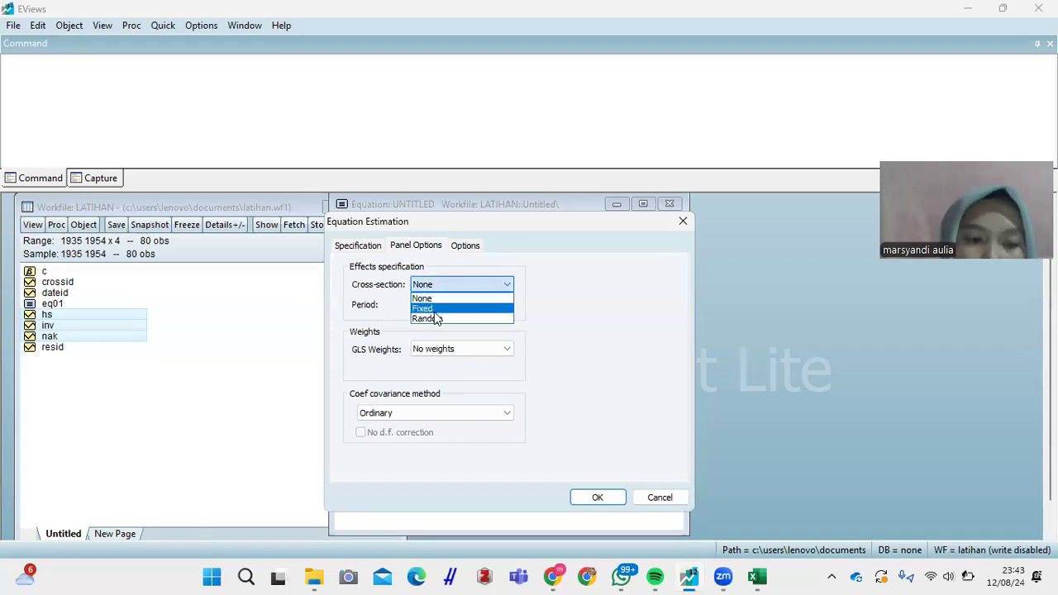
{"action": "left_click", "coordinate": [435, 311]}
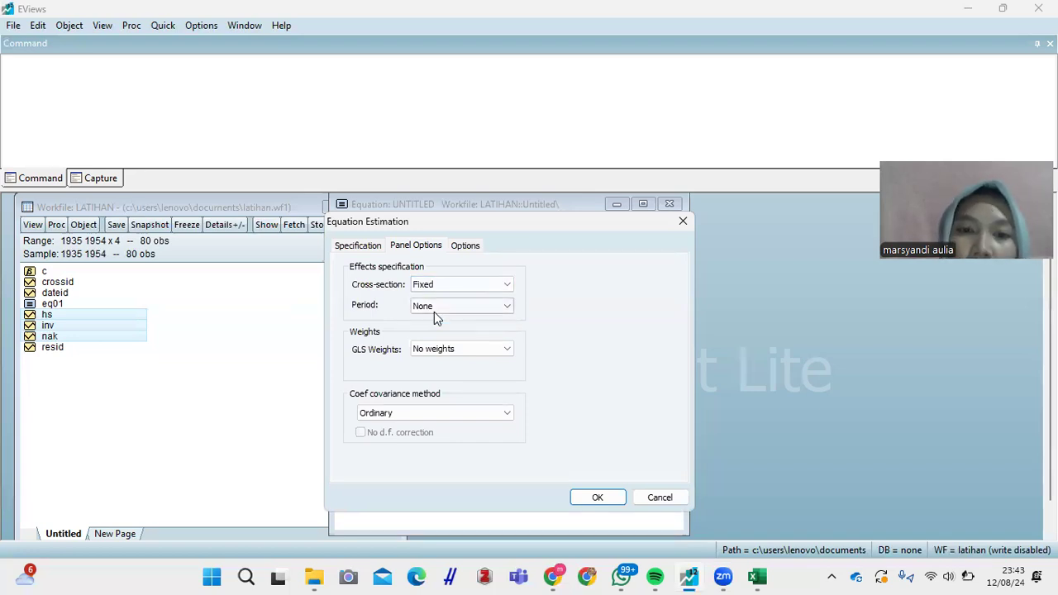
{"action": "left_click", "coordinate": [593, 499]}
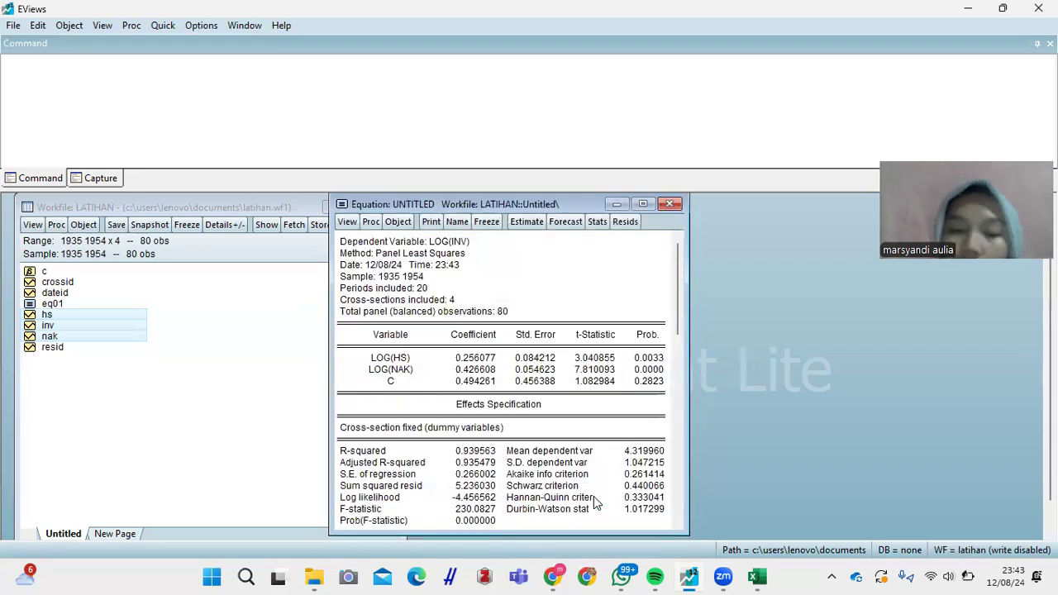
Step: Run the Redundant Fixed Effects - Likelihood Ratio test on the fixed-effects equation
{"action": "left_click", "coordinate": [351, 222]}
{"action": "mouse_move", "coordinate": [437, 403]}
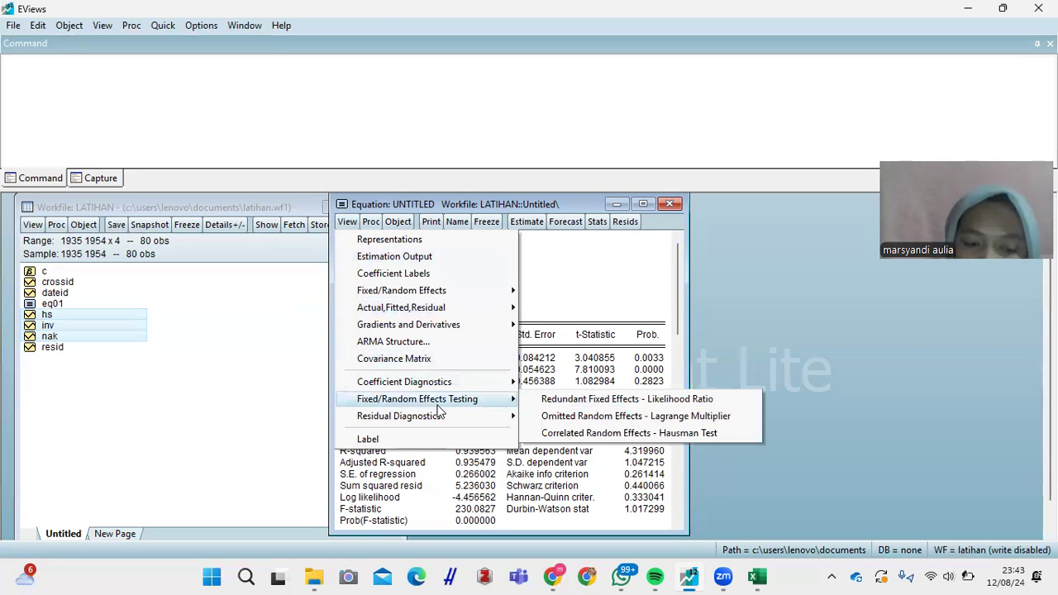
{"action": "left_click", "coordinate": [565, 400]}
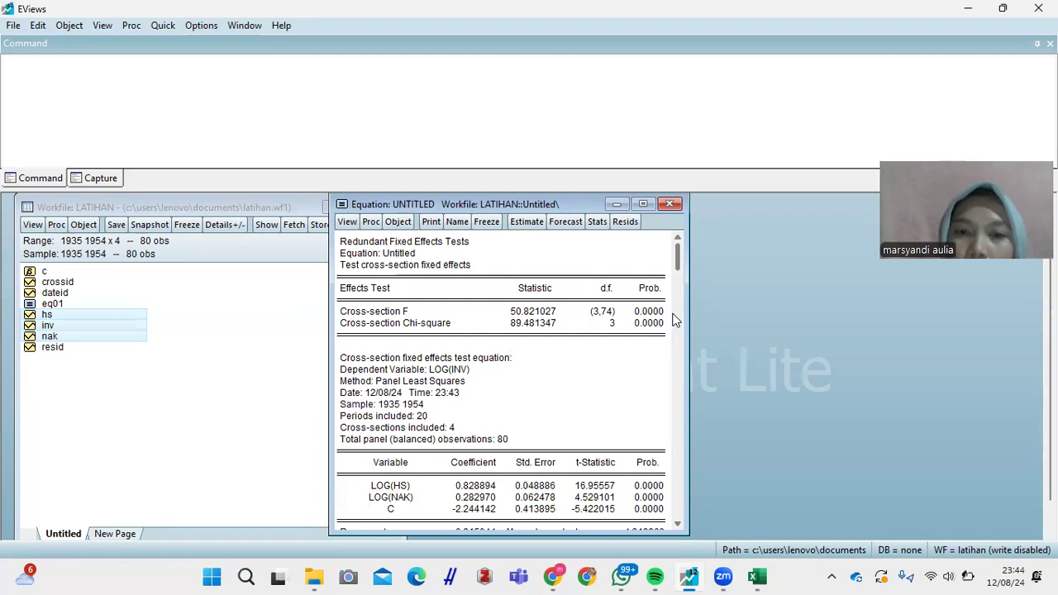
Step: Re-estimate the panel equation with cross-section effects set to Random
{"action": "left_click", "coordinate": [526, 222]}
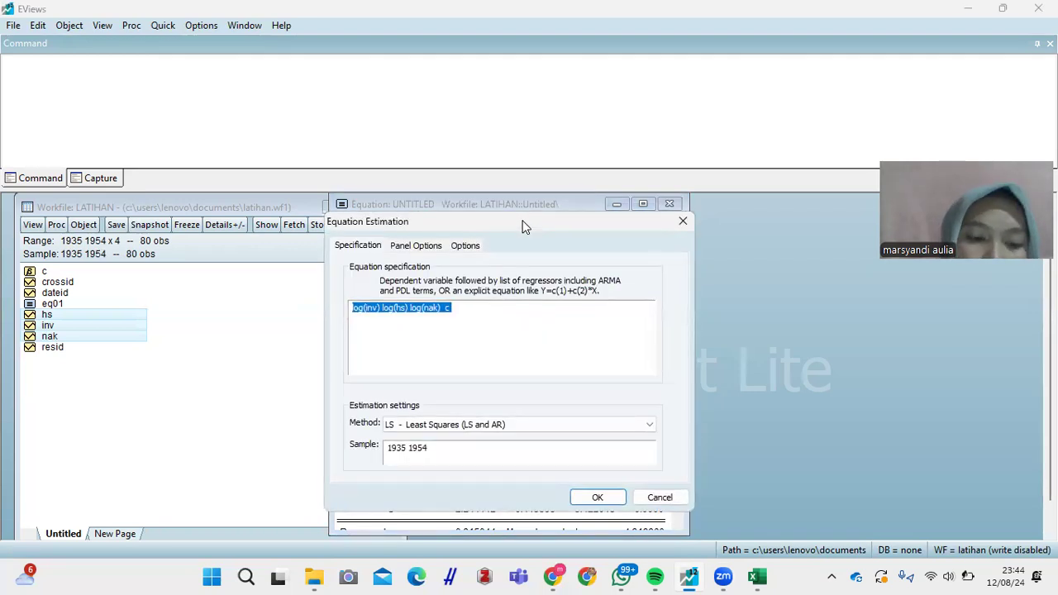
{"action": "left_click", "coordinate": [421, 246]}
{"action": "left_click", "coordinate": [470, 283]}
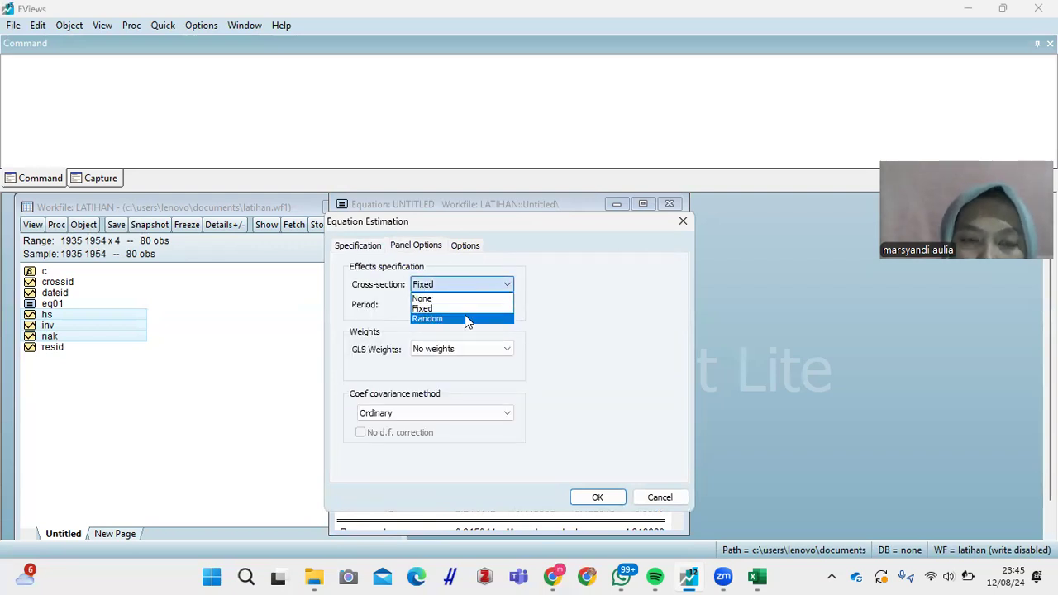
{"action": "left_click", "coordinate": [467, 319]}
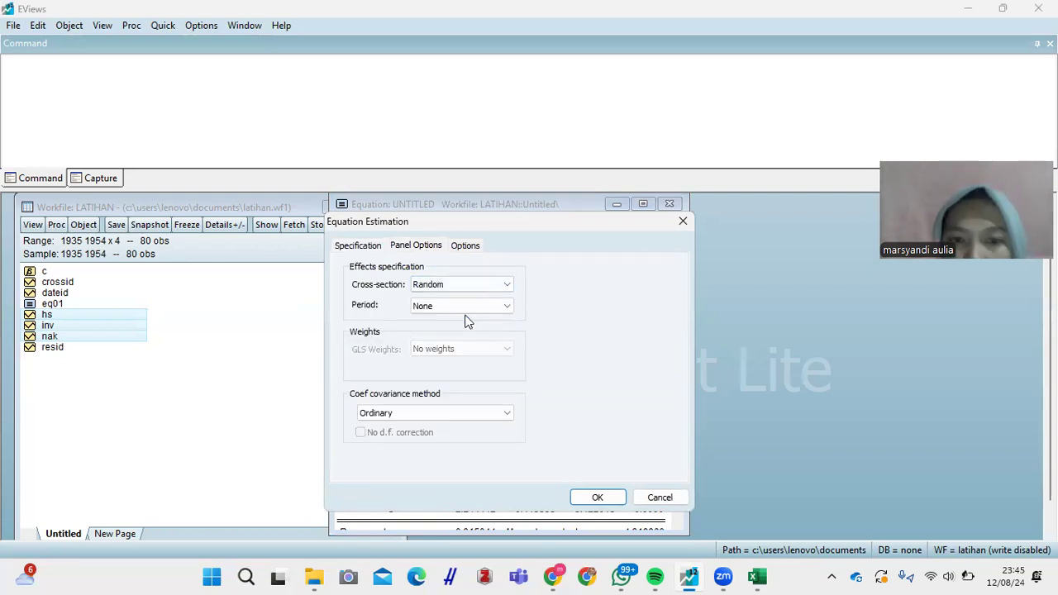
{"action": "left_click", "coordinate": [597, 498]}
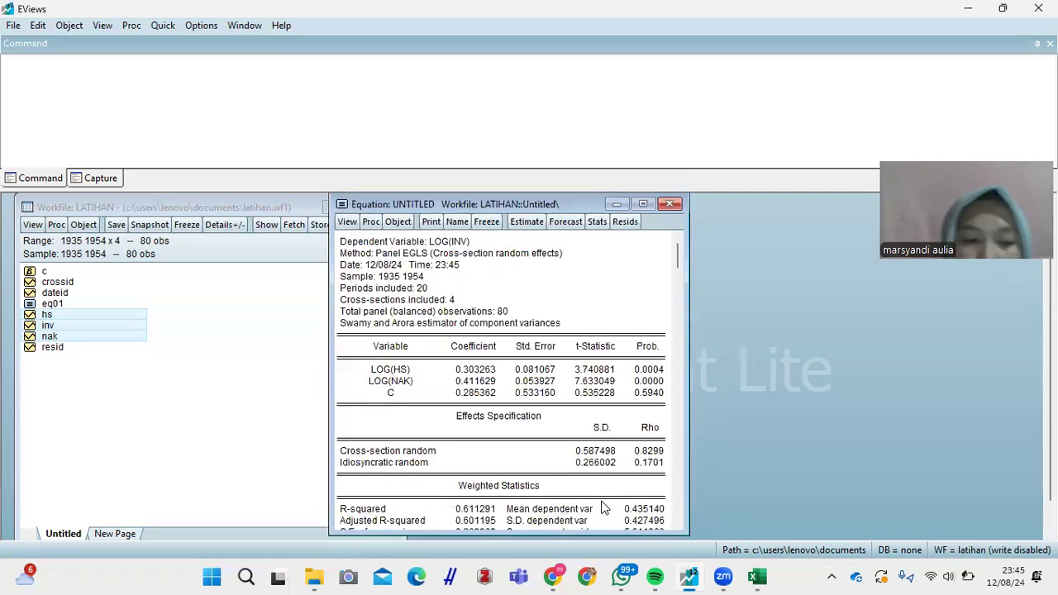
Step: Run the Correlated Random Effects - Hausman Test on the random-effects equation
{"action": "left_click", "coordinate": [347, 222]}
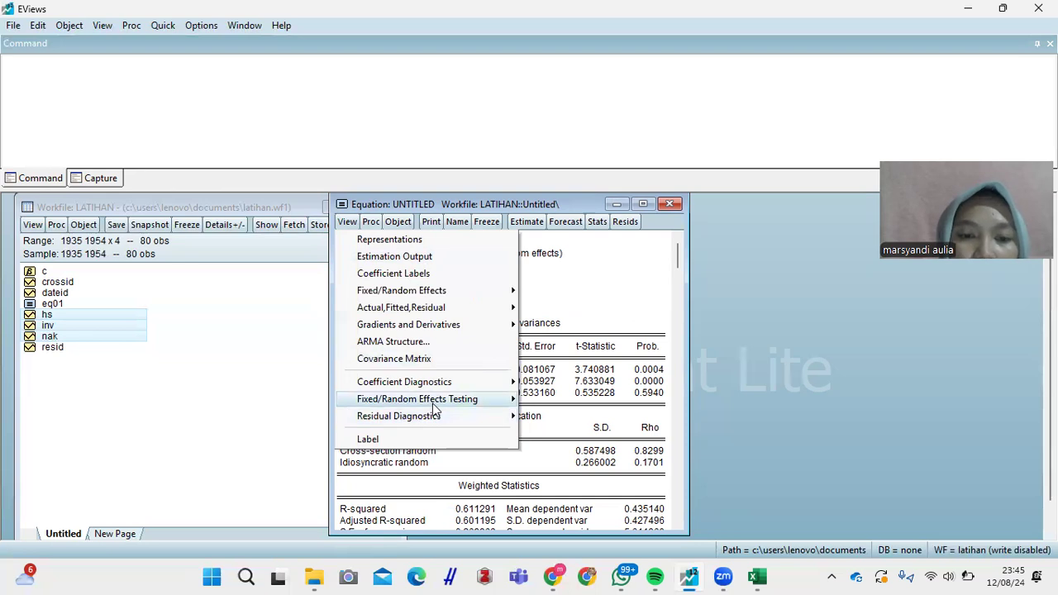
{"action": "mouse_move", "coordinate": [433, 404]}
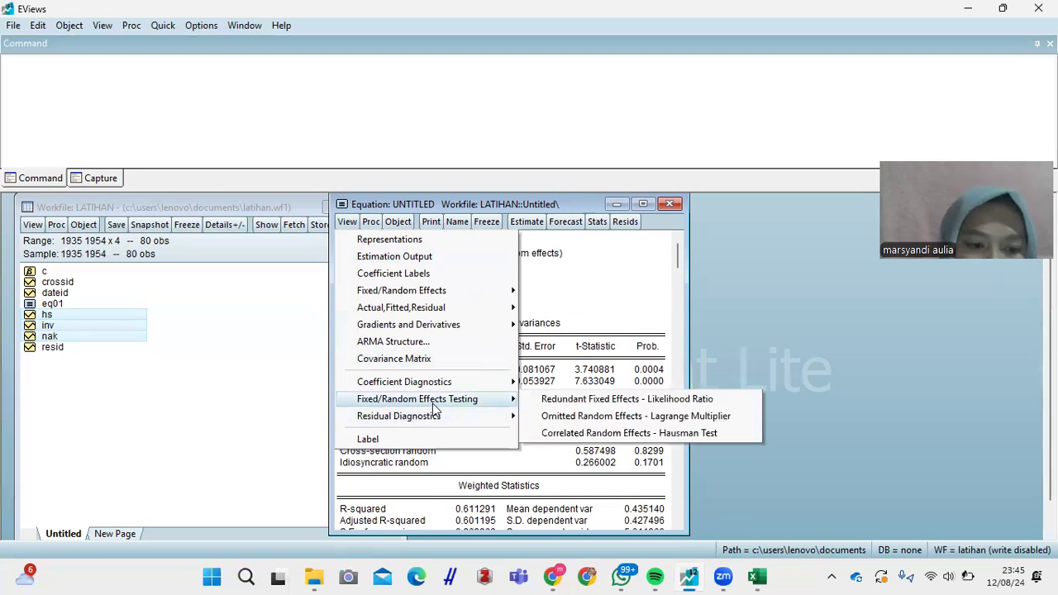
{"action": "left_click", "coordinate": [579, 433]}
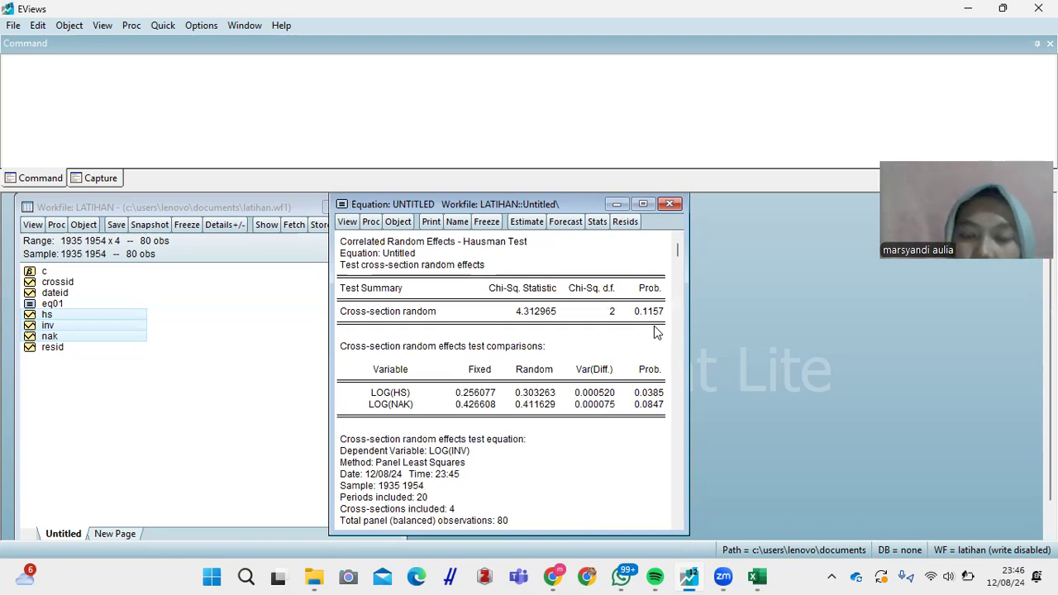
Step: Re-estimate the panel equation with cross-section effects set to None
{"action": "left_click", "coordinate": [527, 221]}
{"action": "left_click", "coordinate": [439, 247]}
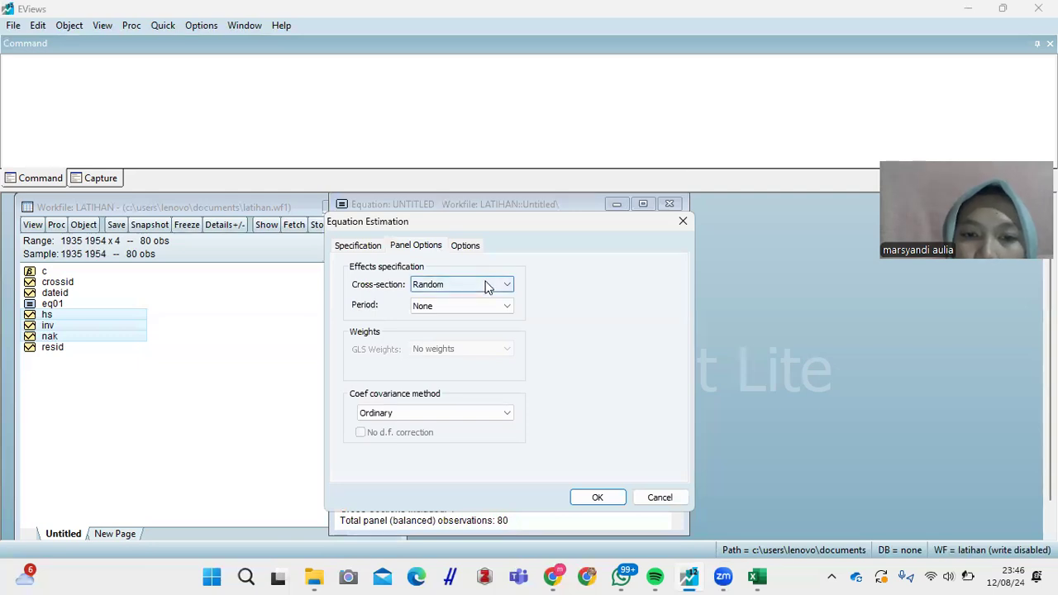
{"action": "left_click", "coordinate": [488, 286]}
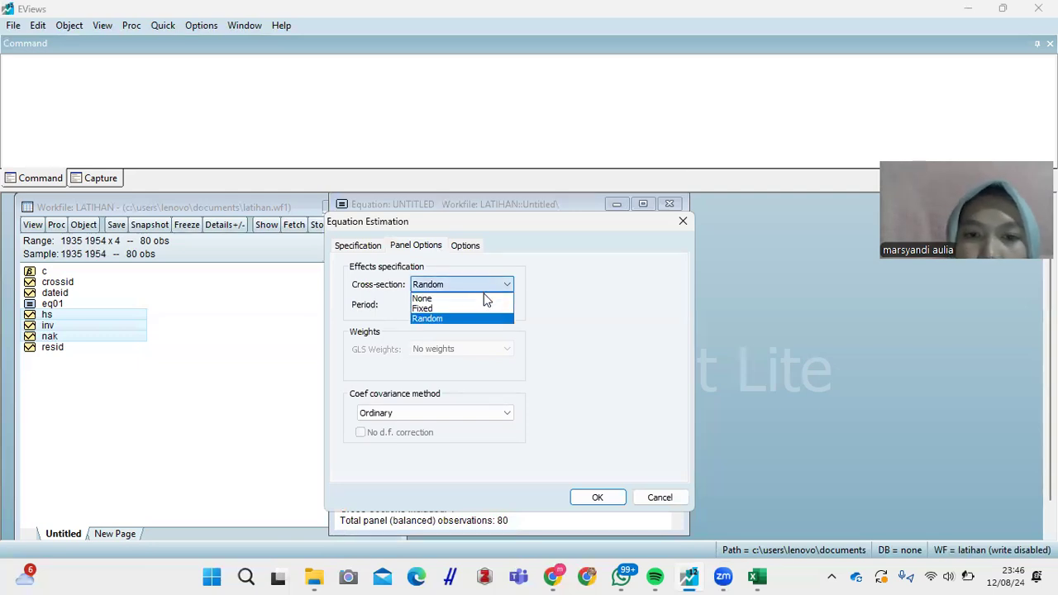
{"action": "left_click", "coordinate": [484, 298]}
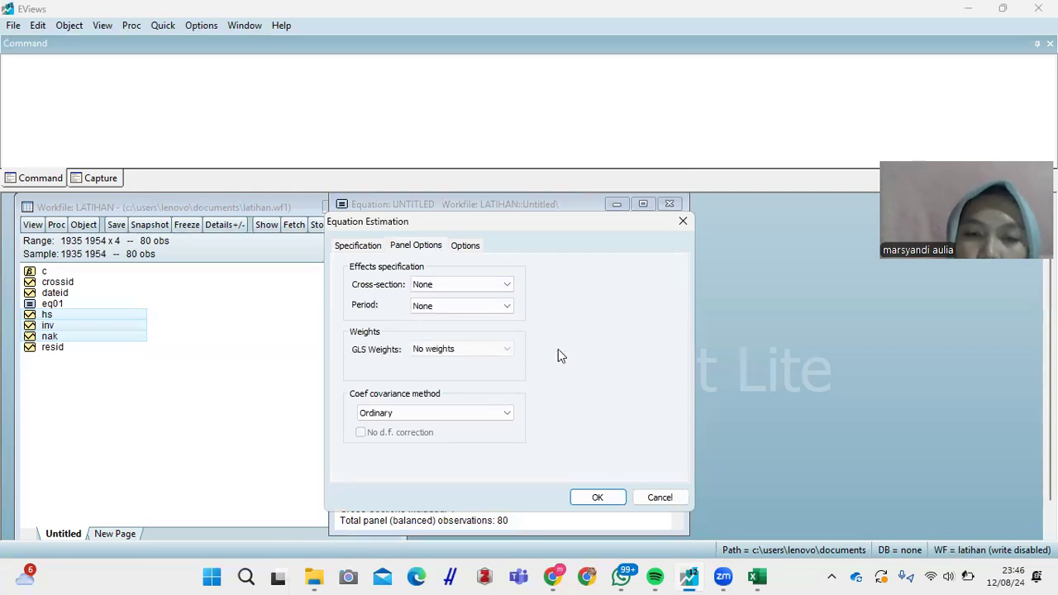
{"action": "left_click", "coordinate": [598, 497]}
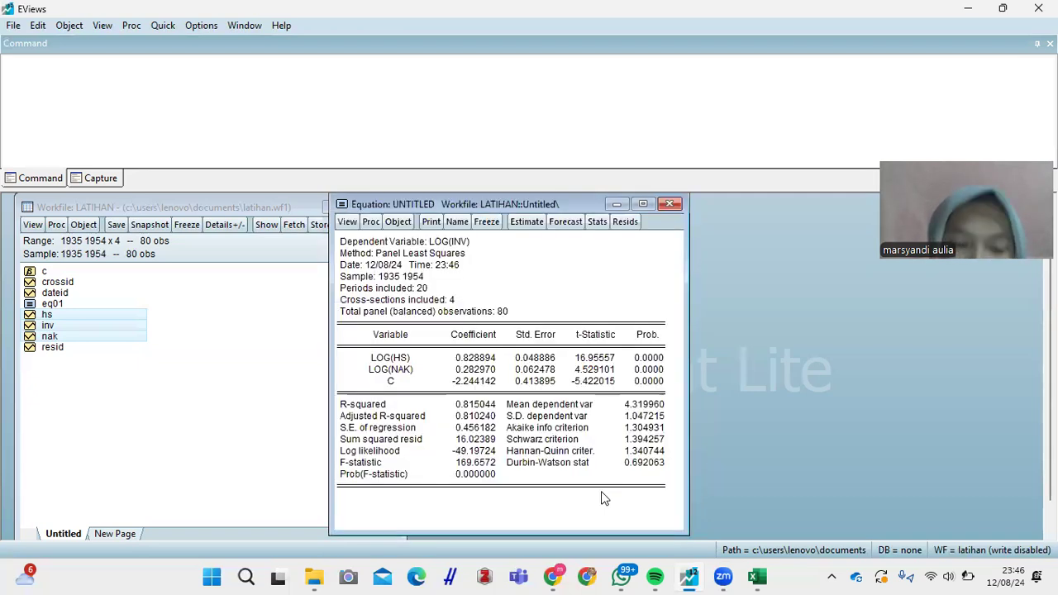
Step: Display the Actual, Fitted, Residual Table for the equation estimated without cross-section effects
{"action": "left_click", "coordinate": [340, 224]}
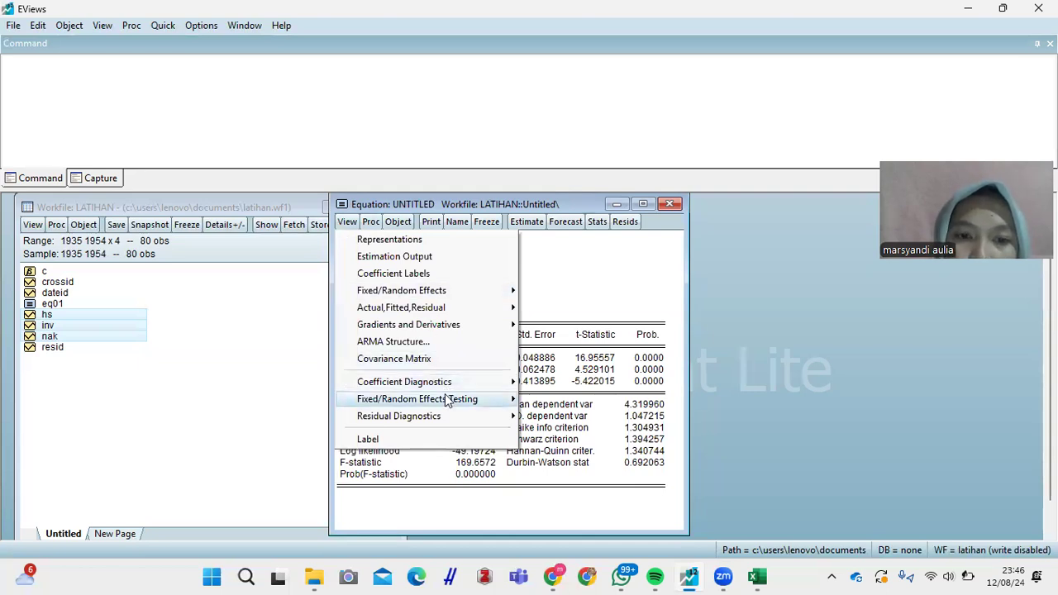
{"action": "mouse_move", "coordinate": [451, 309]}
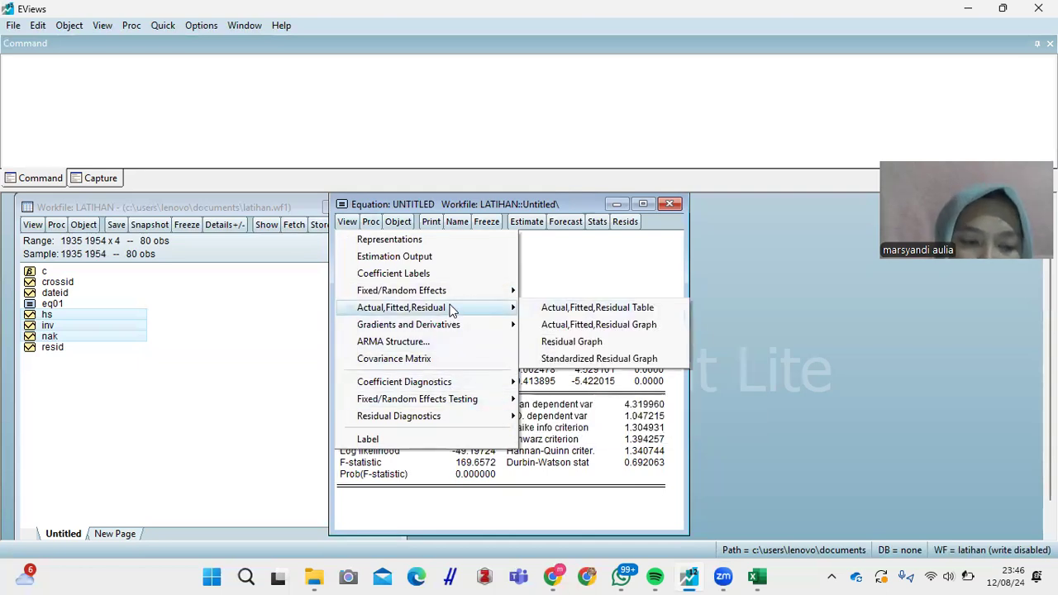
{"action": "left_click", "coordinate": [579, 307]}
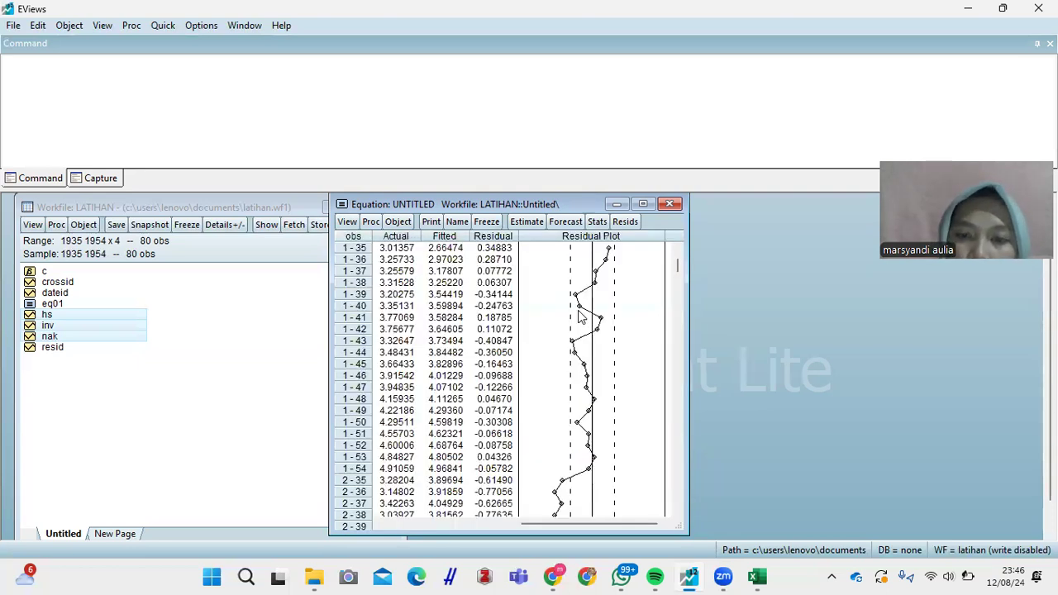
{"action": "left_click", "coordinate": [678, 251]}
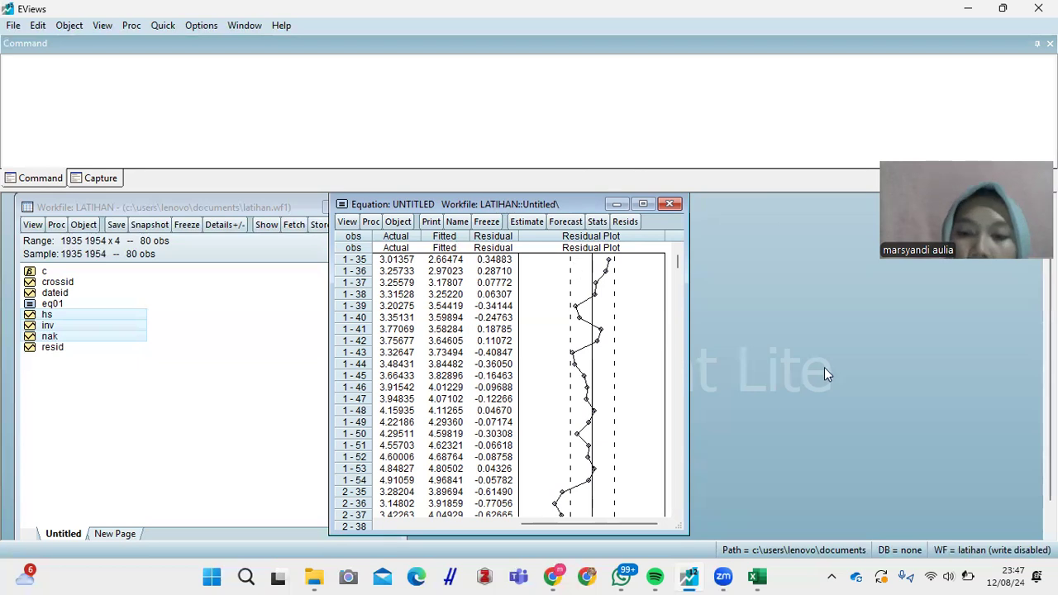
Step: Switch to the data eviews workbook in Excel and examine the company headings of the RESIDUAL table on Sheet2
{"action": "mouse_move", "coordinate": [762, 574]}
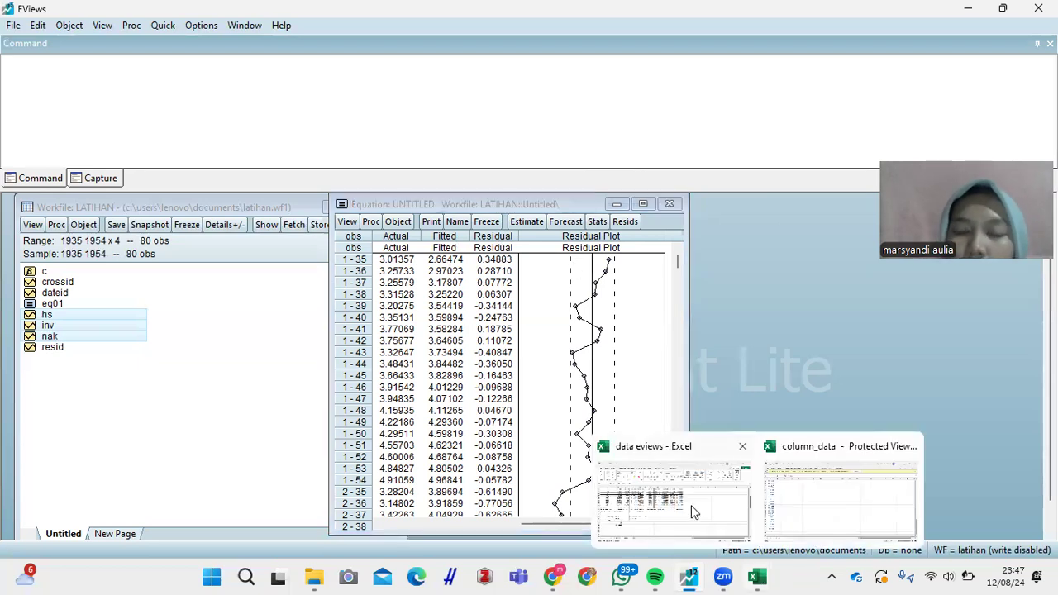
{"action": "left_click", "coordinate": [691, 505]}
{"action": "left_click", "coordinate": [328, 366]}
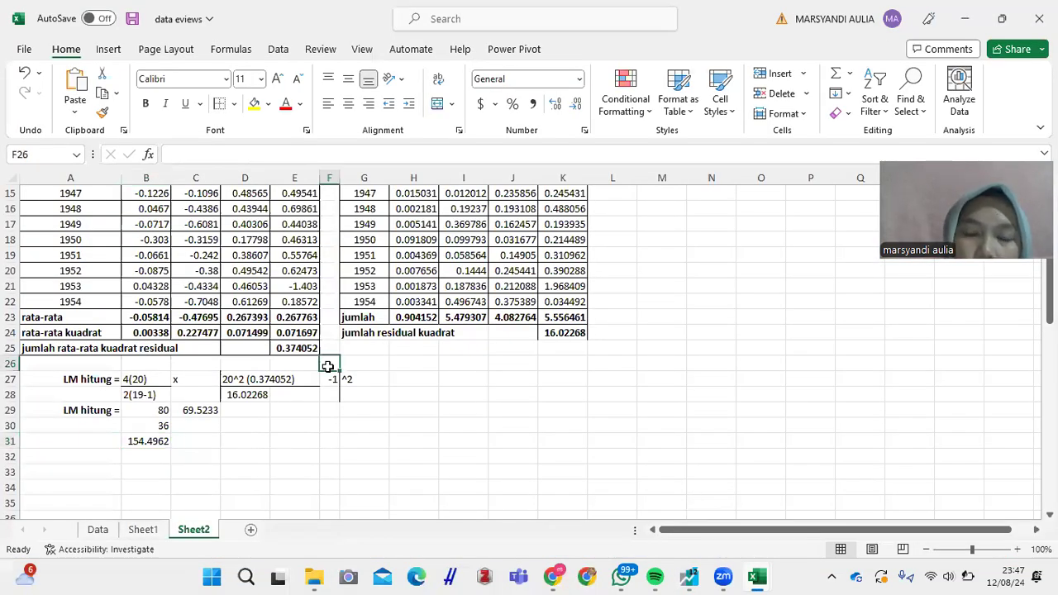
{"action": "key", "text": "ctrl+Up"}
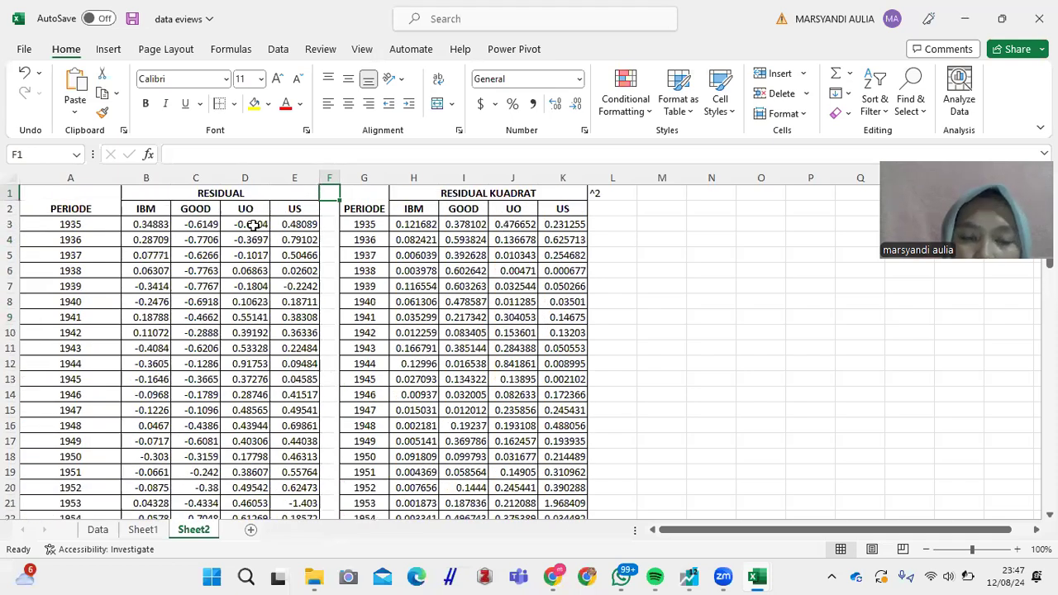
{"action": "left_click", "coordinate": [230, 193]}
{"action": "key", "text": "Down"}
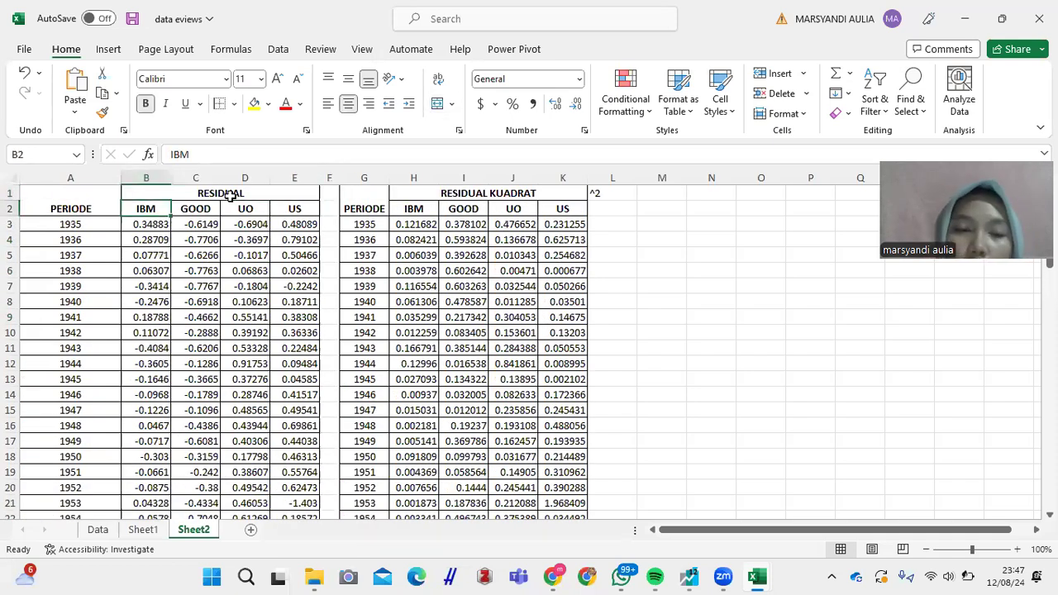
{"action": "key", "text": "Right"}
{"action": "key", "text": "Right"}
{"action": "key", "text": "Right"}
{"action": "key", "text": "Left"}
{"action": "key", "text": "Left"}
{"action": "key", "text": "Left"}
{"action": "key", "text": "Left"}
Step: Examine the yearly residual rows in the PERIODE column down to the LM hitung calculation below the table
{"action": "key", "text": "Down"}
{"action": "key", "text": "Down"}
{"action": "key", "text": "Down"}
{"action": "key", "text": "Down"}
{"action": "key", "text": "Down"}
{"action": "key", "text": "Down"}
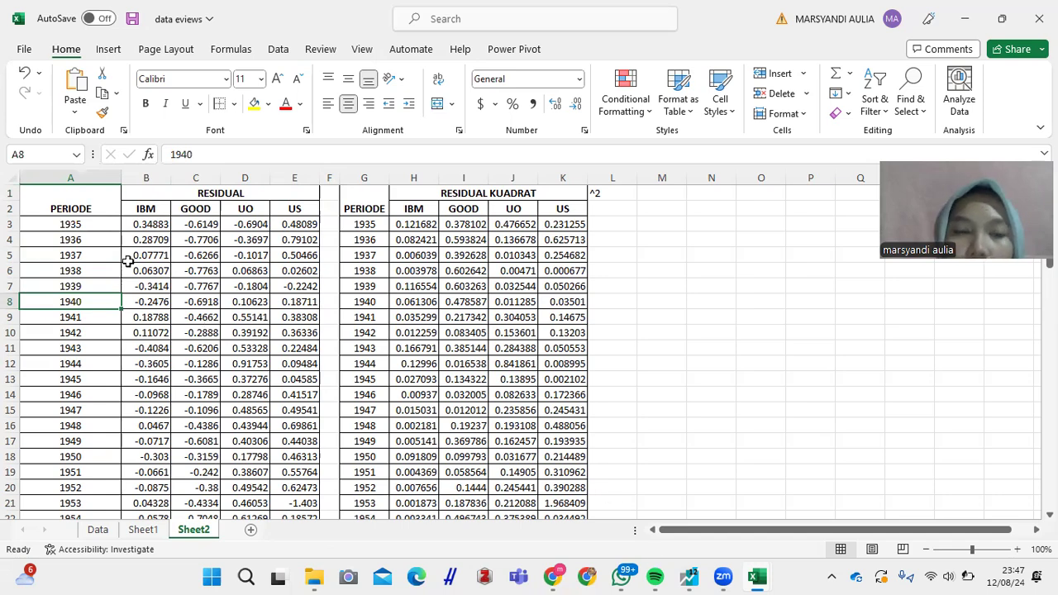
{"action": "key", "text": "Down"}
{"action": "key", "text": "Down"}
{"action": "key", "text": "Down"}
{"action": "key", "text": "Down"}
{"action": "key", "text": "Down"}
{"action": "key", "text": "Down"}
{"action": "key", "text": "Down"}
{"action": "key", "text": "Down"}
{"action": "key", "text": "Down"}
{"action": "key", "text": "Down"}
{"action": "key", "text": "Down"}
{"action": "key", "text": "Down"}
{"action": "key", "text": "Down"}
{"action": "key", "text": "Down"}
{"action": "key", "text": "Down"}
{"action": "key", "text": "Down"}
{"action": "key", "text": "Down"}
{"action": "key", "text": "Down"}
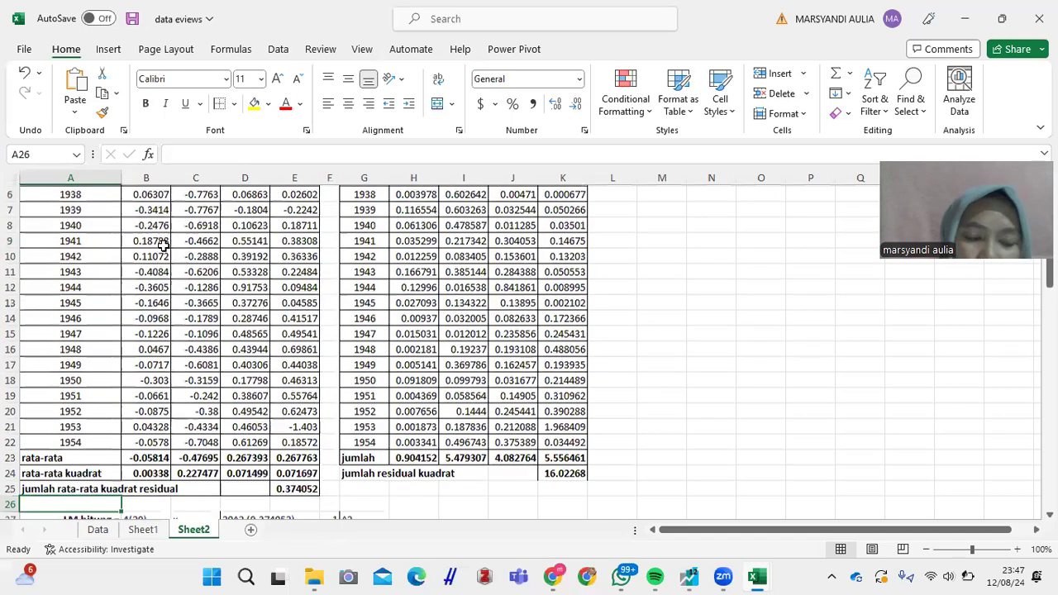
{"action": "key", "text": "Down"}
{"action": "key", "text": "Down"}
{"action": "key", "text": "Down"}
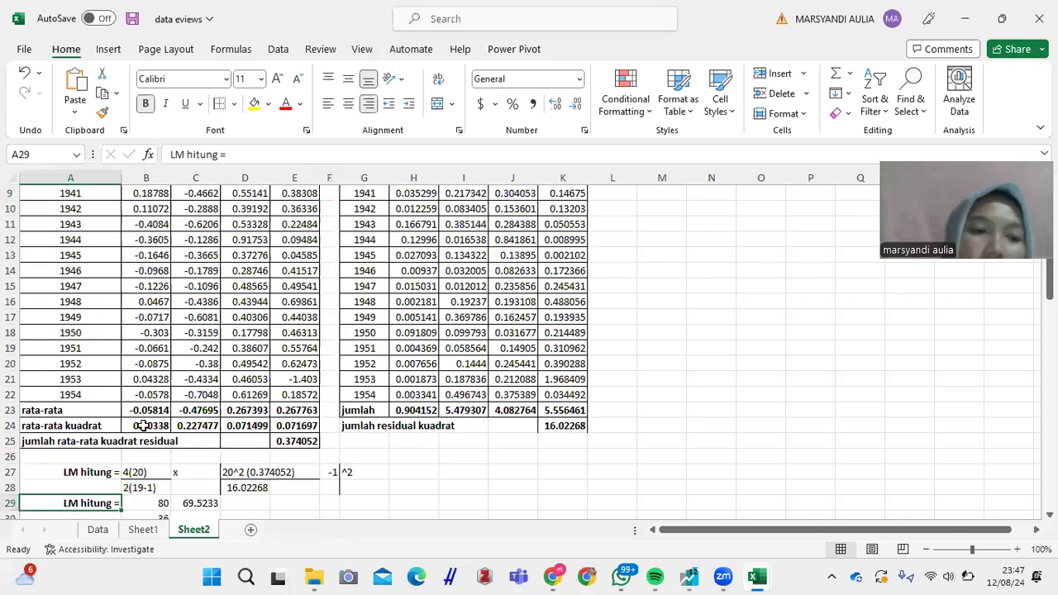
Step: Inspect the formulas for the residual averages, the squared averages and the sum of squared averages below the residual table
{"action": "left_click", "coordinate": [151, 388]}
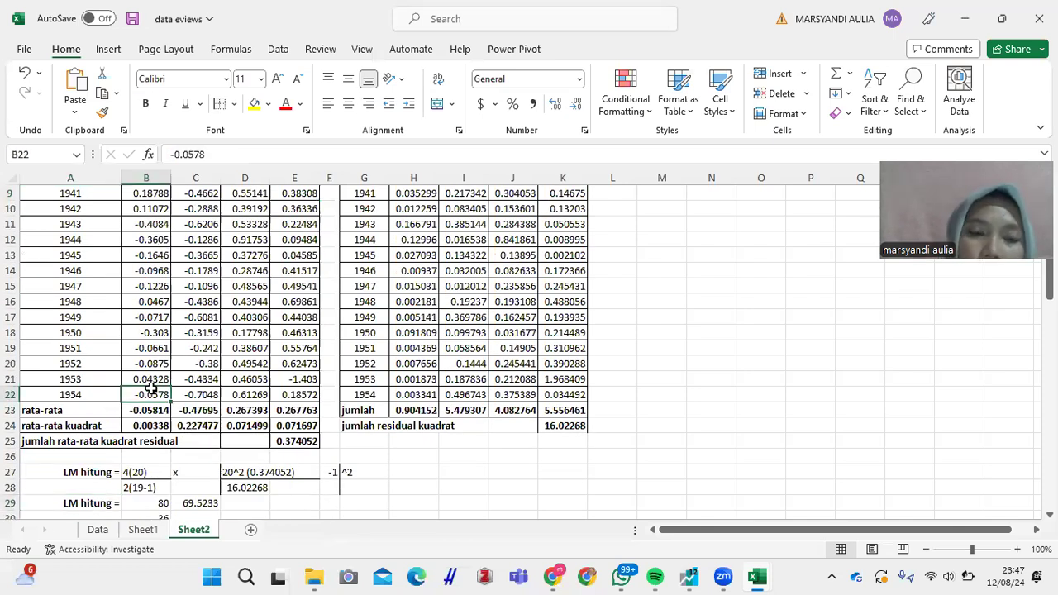
{"action": "key", "text": "Down"}
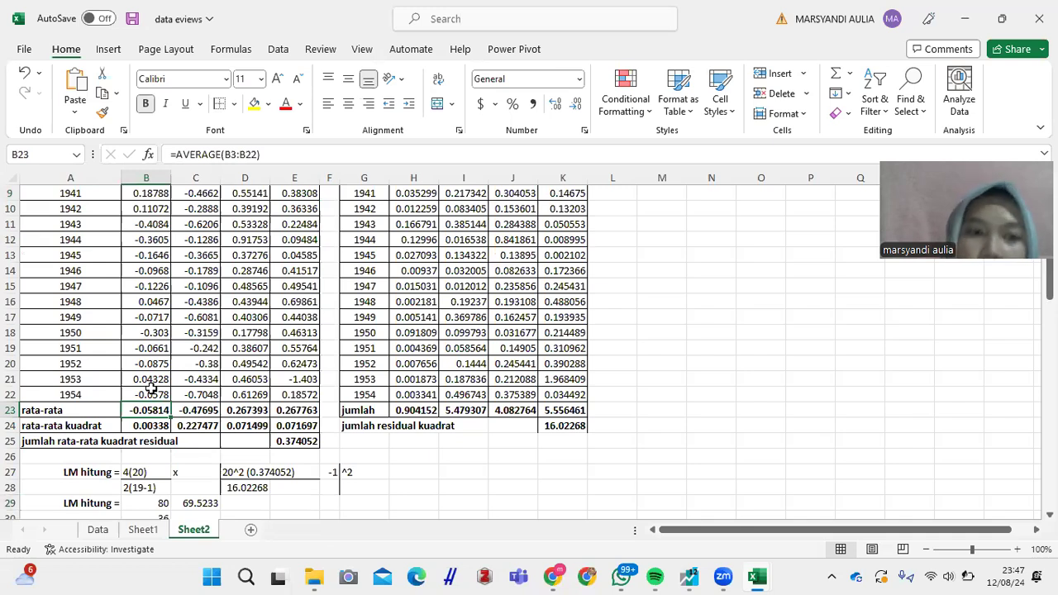
{"action": "key", "text": "Right"}
{"action": "key", "text": "Right"}
{"action": "left_click", "coordinate": [93, 424]}
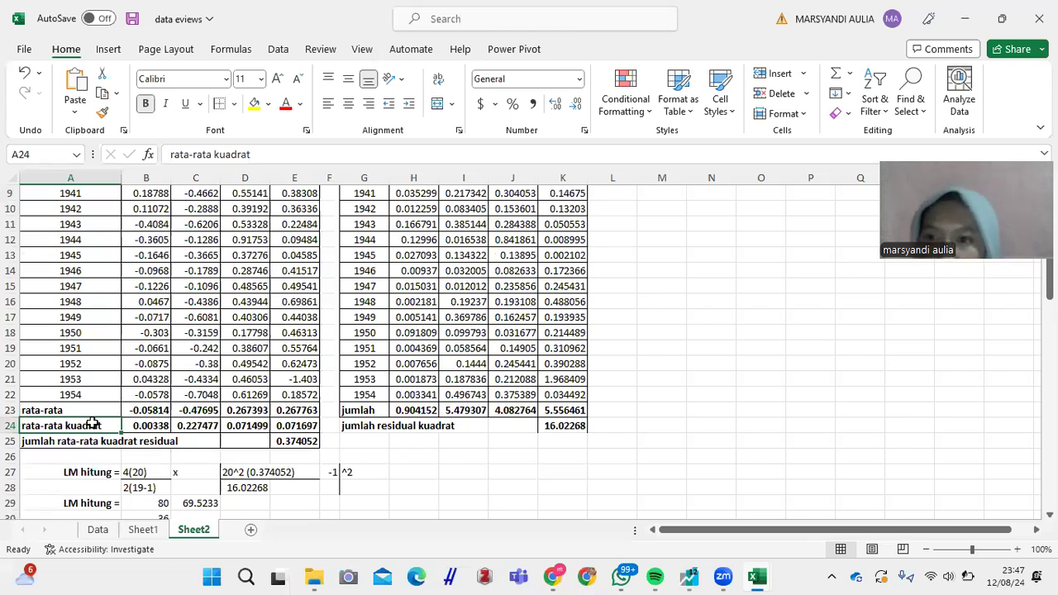
{"action": "left_click", "coordinate": [144, 425]}
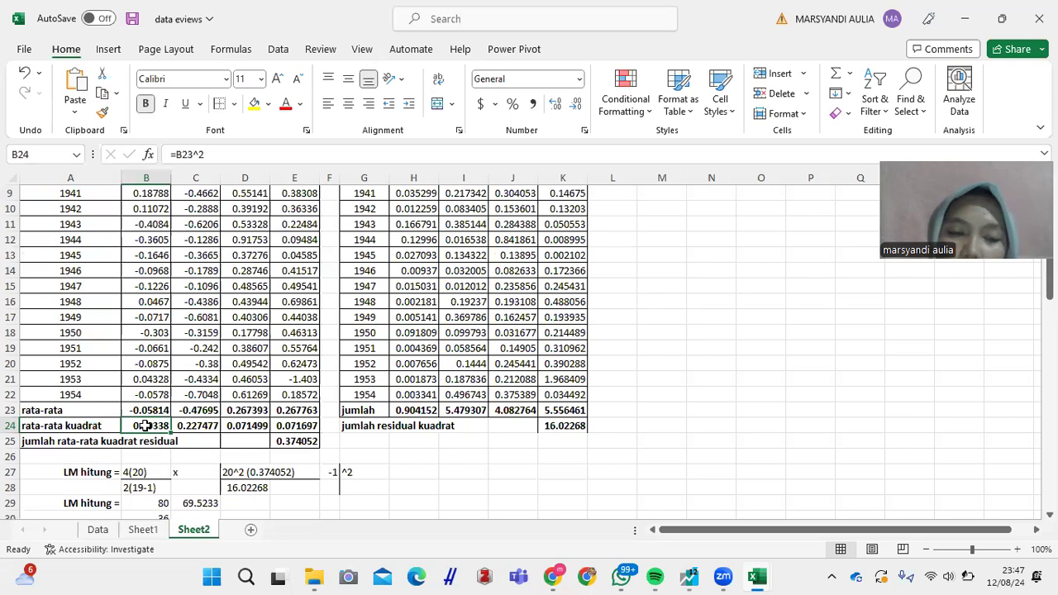
{"action": "left_click", "coordinate": [308, 439]}
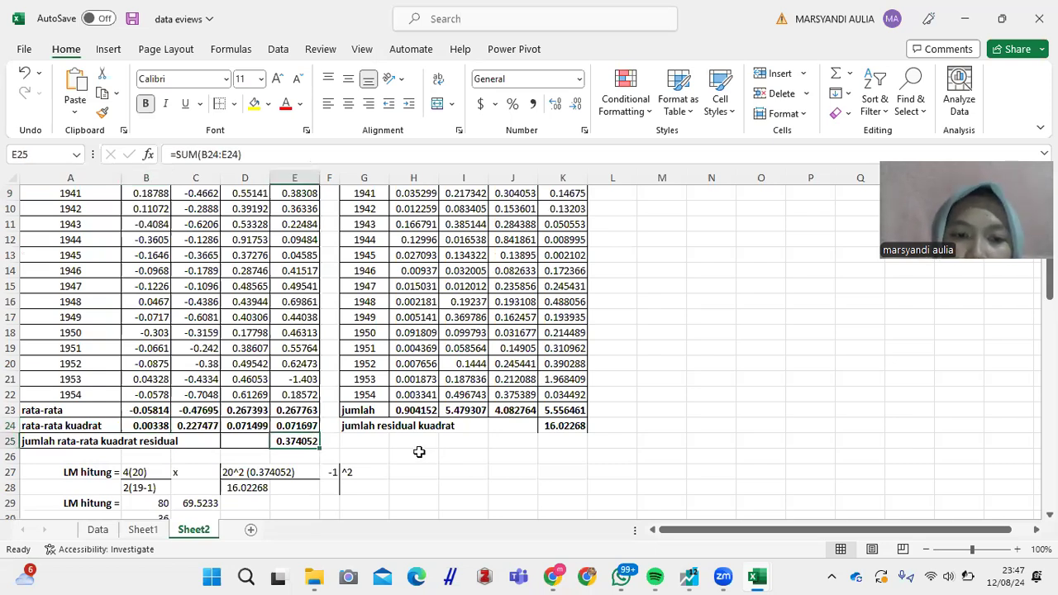
Step: Examine the RESIDUAL KUADRAT table on Sheet2 from its jumlah row up to the PERIODE and company headings
{"action": "left_click", "coordinate": [381, 410]}
{"action": "key", "text": "Up"}
{"action": "key", "text": "Up"}
{"action": "key", "text": "Up"}
{"action": "key", "text": "Up"}
{"action": "key", "text": "Up"}
{"action": "key", "text": "Up"}
{"action": "key", "text": "Up"}
{"action": "key", "text": "Up"}
{"action": "key", "text": "Up"}
{"action": "key", "text": "Up"}
{"action": "key", "text": "Up"}
{"action": "key", "text": "Up"}
{"action": "key", "text": "Up"}
{"action": "key", "text": "Up"}
{"action": "key", "text": "Up"}
{"action": "key", "text": "Up"}
{"action": "key", "text": "Up"}
{"action": "key", "text": "Up"}
{"action": "key", "text": "Up"}
{"action": "key", "text": "Up"}
{"action": "key", "text": "Up"}
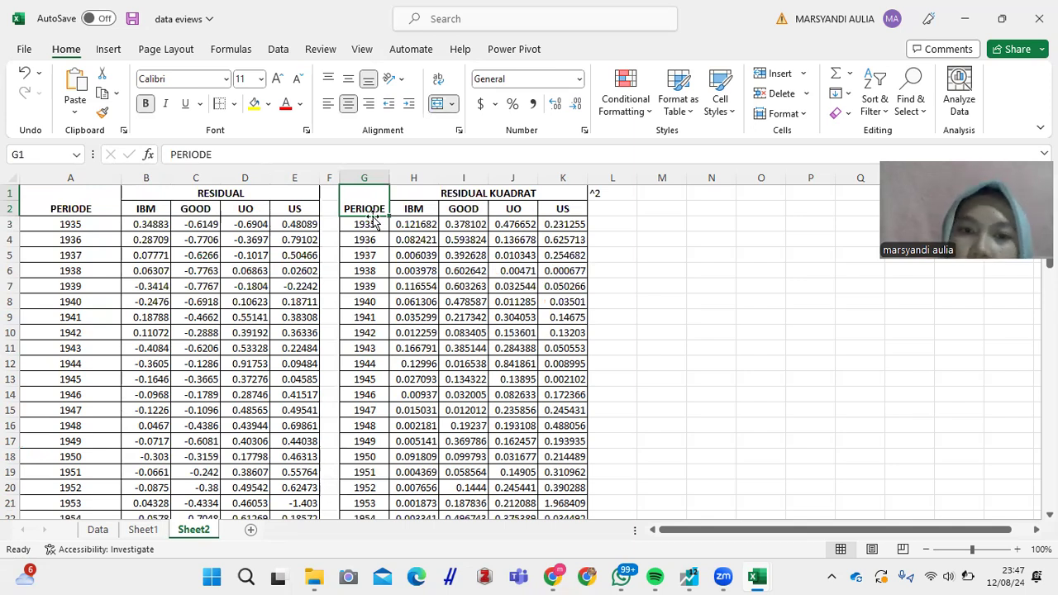
Step: Review the squared residuals down to the totals and inspect the formula for jumlah residual kuadrat
{"action": "left_click", "coordinate": [568, 456]}
{"action": "key", "text": "Down"}
{"action": "key", "text": "Down"}
{"action": "key", "text": "Down"}
{"action": "key", "text": "Down"}
{"action": "key", "text": "Down"}
{"action": "key", "text": "Down"}
{"action": "key", "text": "Down"}
{"action": "key", "text": "Down"}
{"action": "key", "text": "Down"}
{"action": "key", "text": "Down"}
{"action": "key", "text": "Down"}
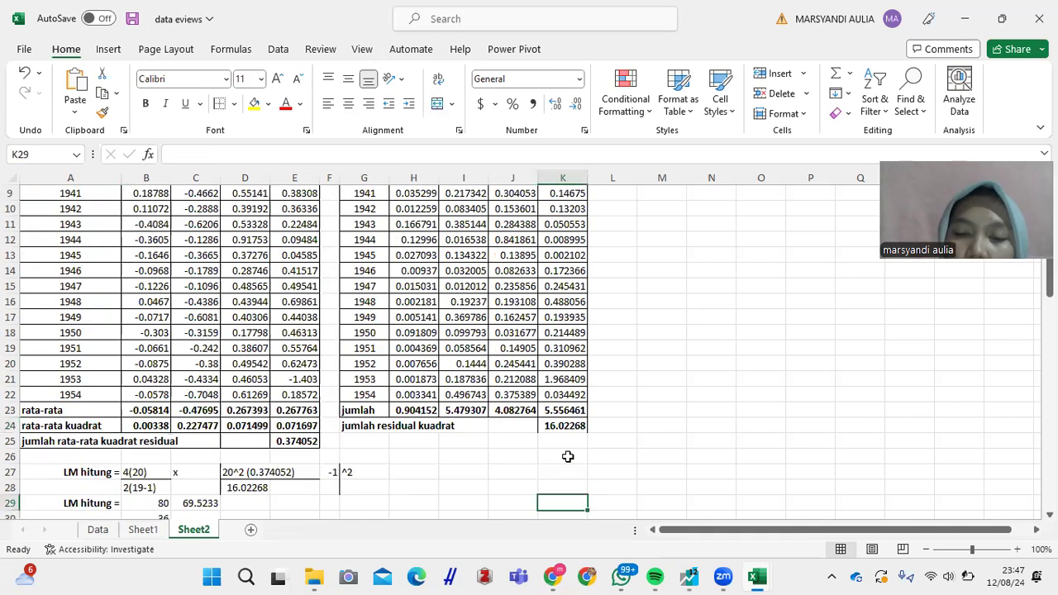
{"action": "key", "text": "Down"}
{"action": "key", "text": "Down"}
{"action": "key", "text": "Down"}
{"action": "key", "text": "Down"}
{"action": "key", "text": "Down"}
{"action": "key", "text": "Down"}
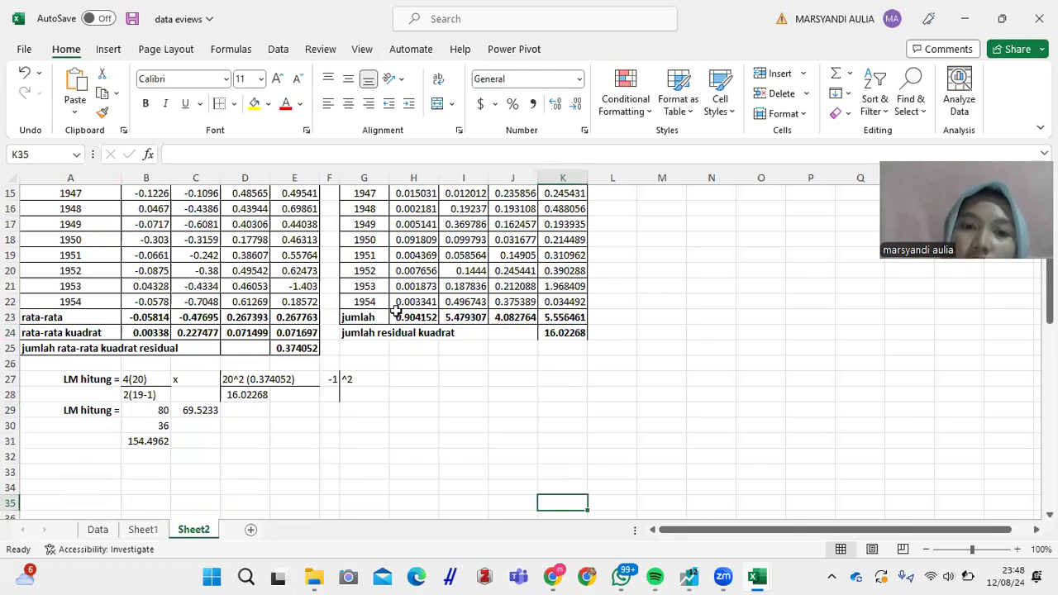
{"action": "left_click", "coordinate": [553, 340]}
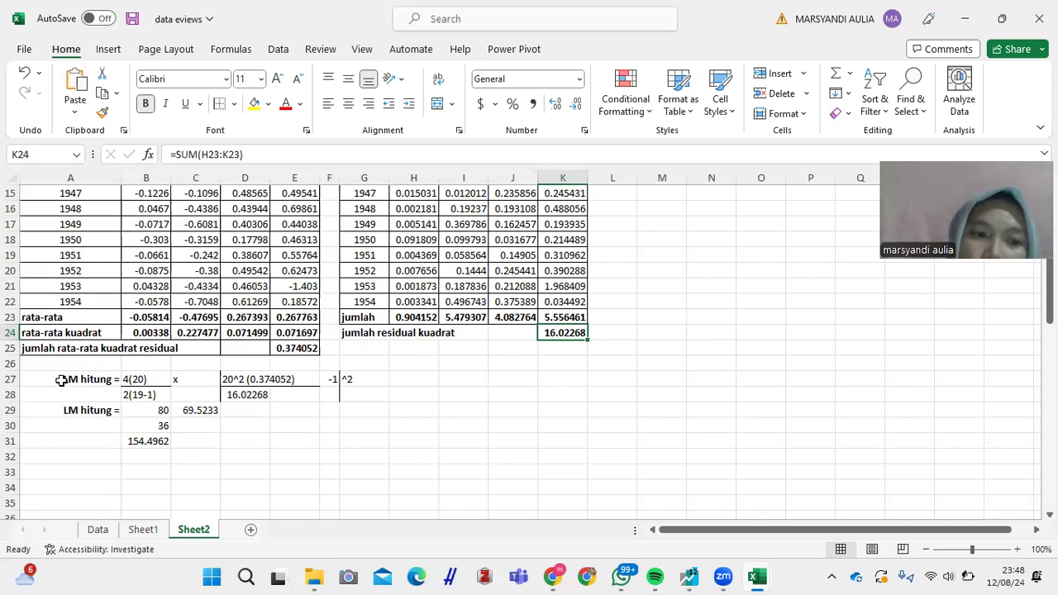
Step: Examine the numerators and denominators of both fractions in the written-out LM hitung formula below the residual table
{"action": "left_click", "coordinate": [107, 380]}
{"action": "key", "text": "Down"}
{"action": "key", "text": "Down"}
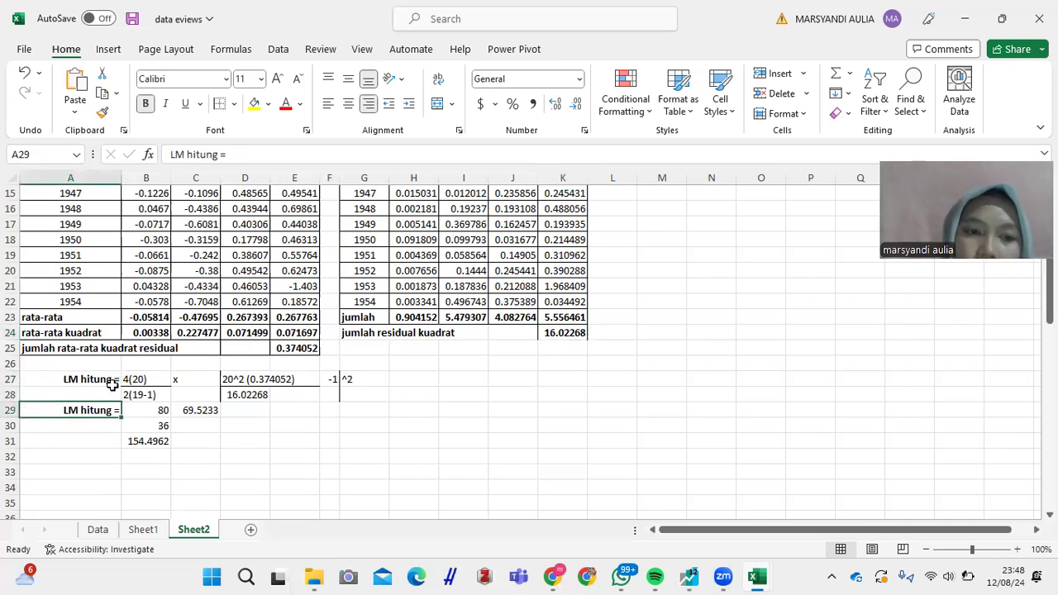
{"action": "left_click", "coordinate": [115, 389]}
{"action": "key", "text": "Up"}
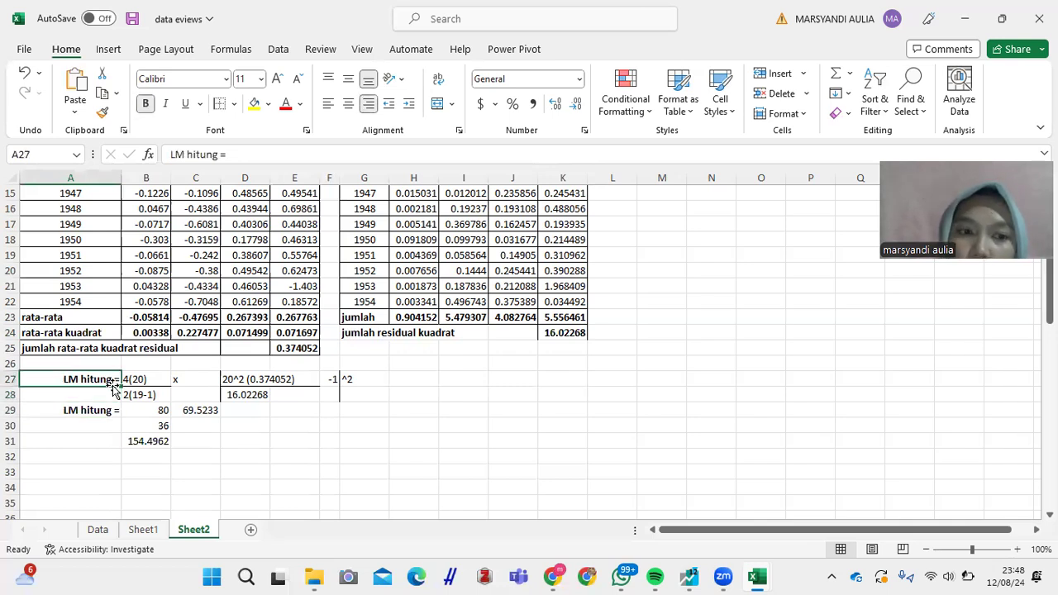
{"action": "key", "text": "Right"}
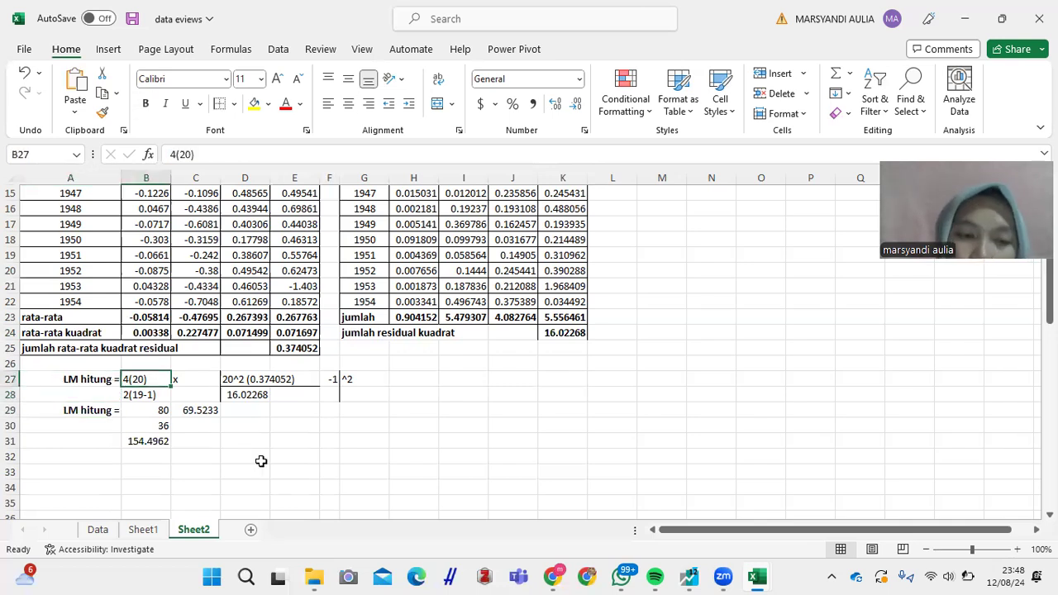
{"action": "key", "text": "Down"}
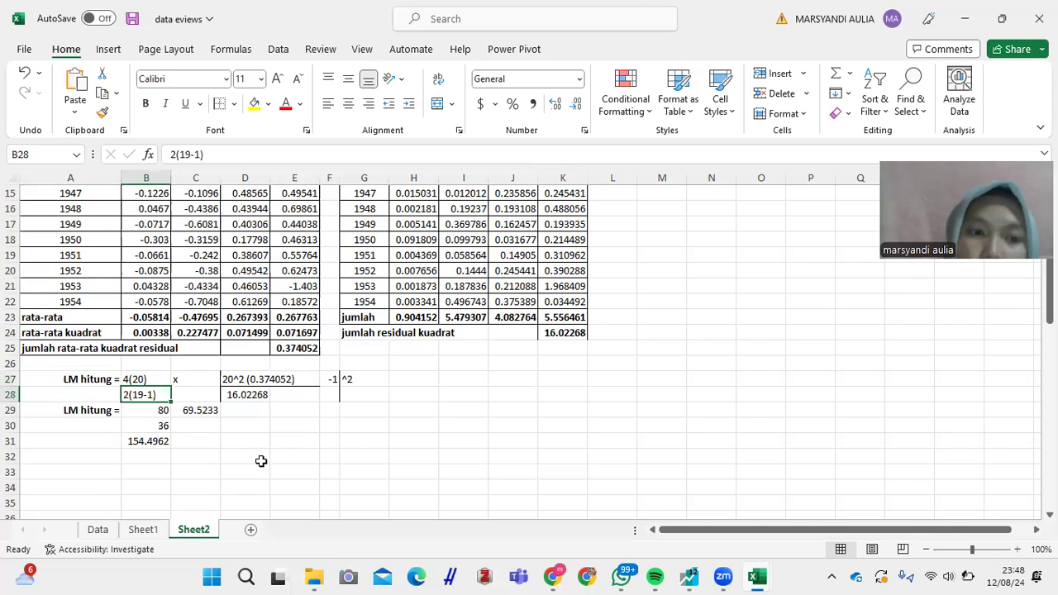
{"action": "key", "text": "Up"}
{"action": "key", "text": "Right"}
{"action": "key", "text": "Right"}
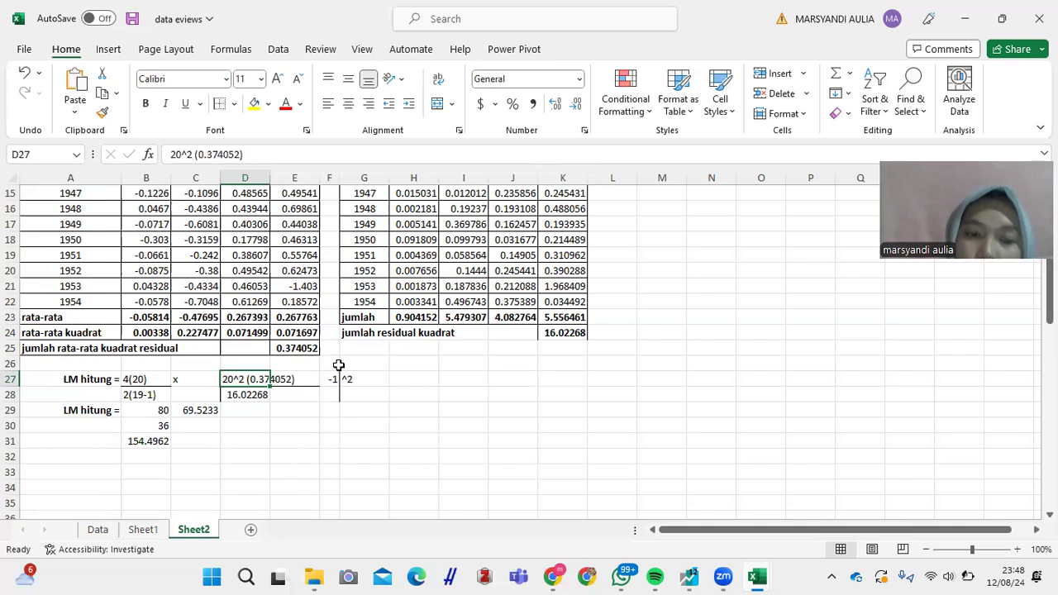
{"action": "key", "text": "Down"}
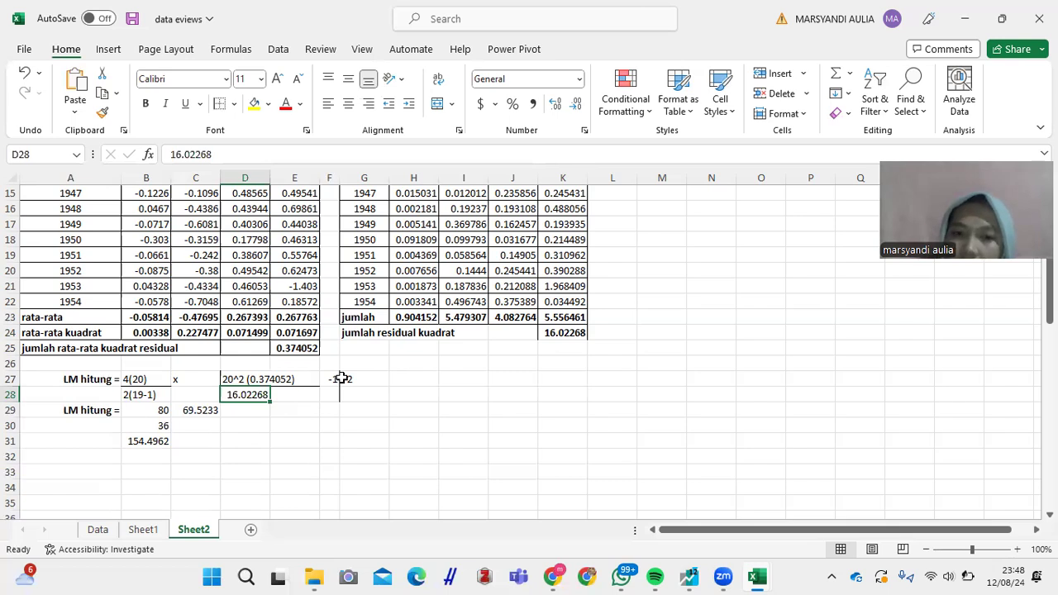
Step: Inspect the cell formulas for the first fraction's denominator, the squared bracket term and the final LM hitung value
{"action": "left_click", "coordinate": [165, 428]}
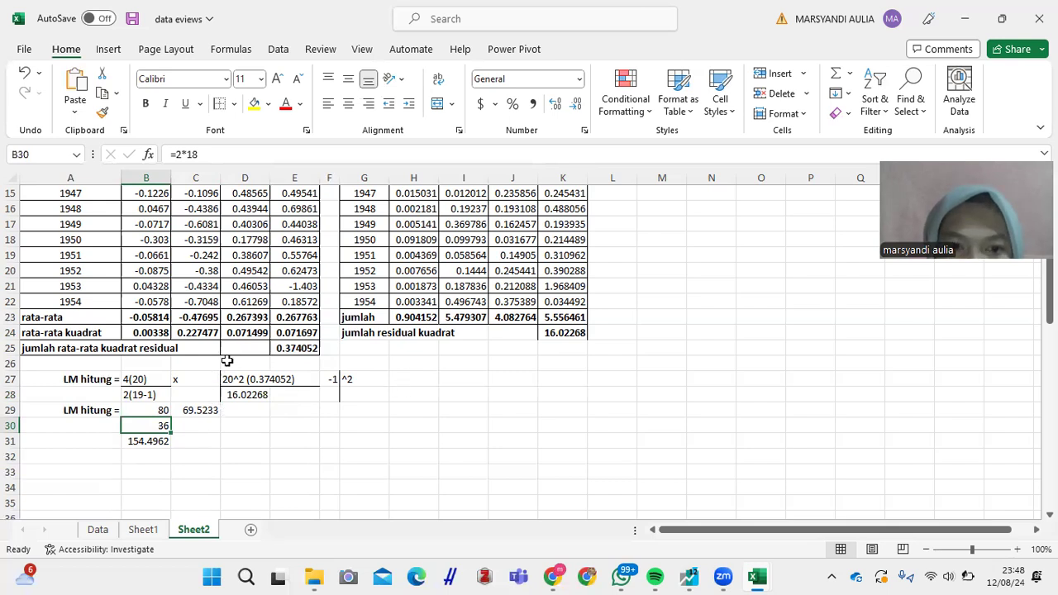
{"action": "left_click", "coordinate": [189, 410]}
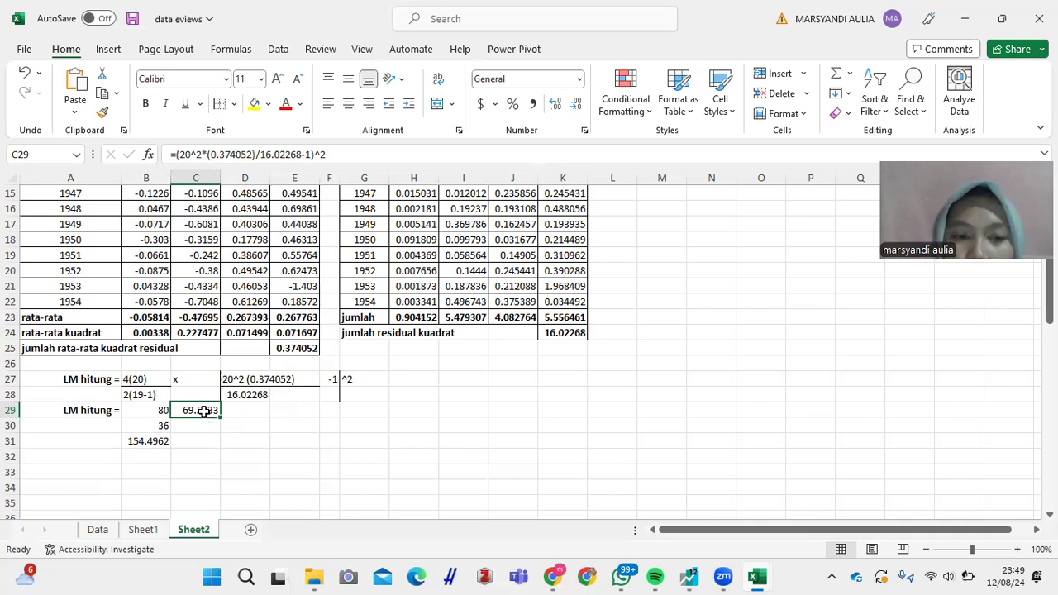
{"action": "left_click", "coordinate": [159, 441]}
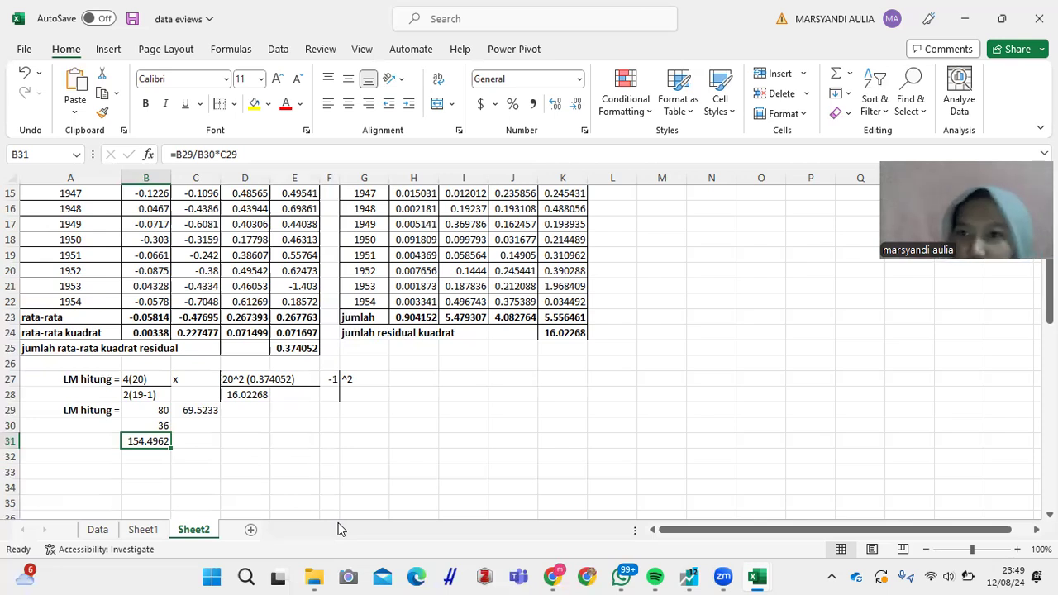
Step: Switch back to EViews and move the untitled equation window clear of the LATIHAN workfile window
{"action": "left_click", "coordinate": [965, 18]}
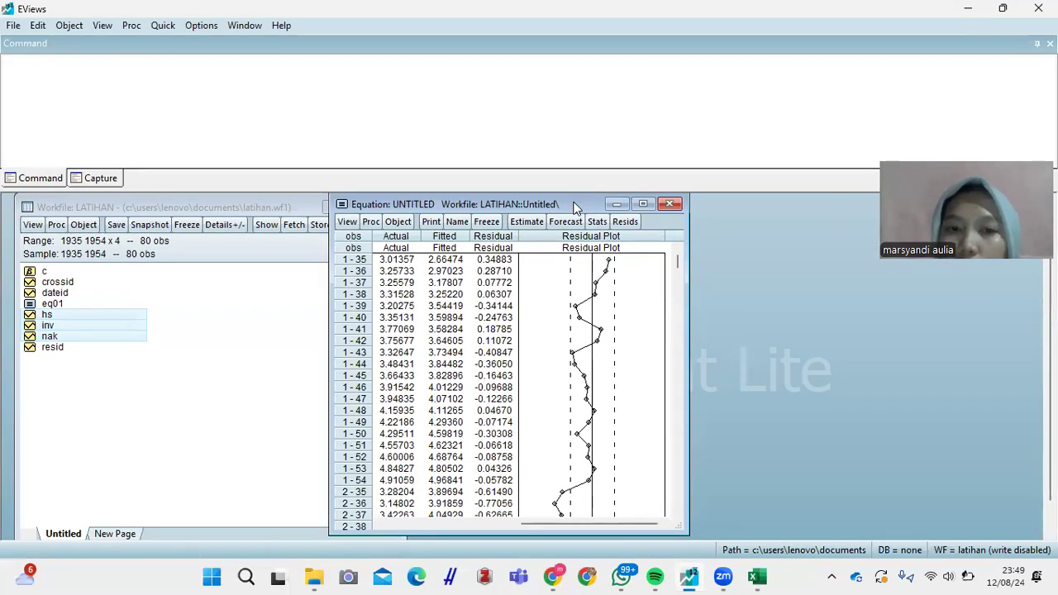
{"action": "left_click_drag", "start_coordinate": [576, 208], "coordinate": [659, 214]}
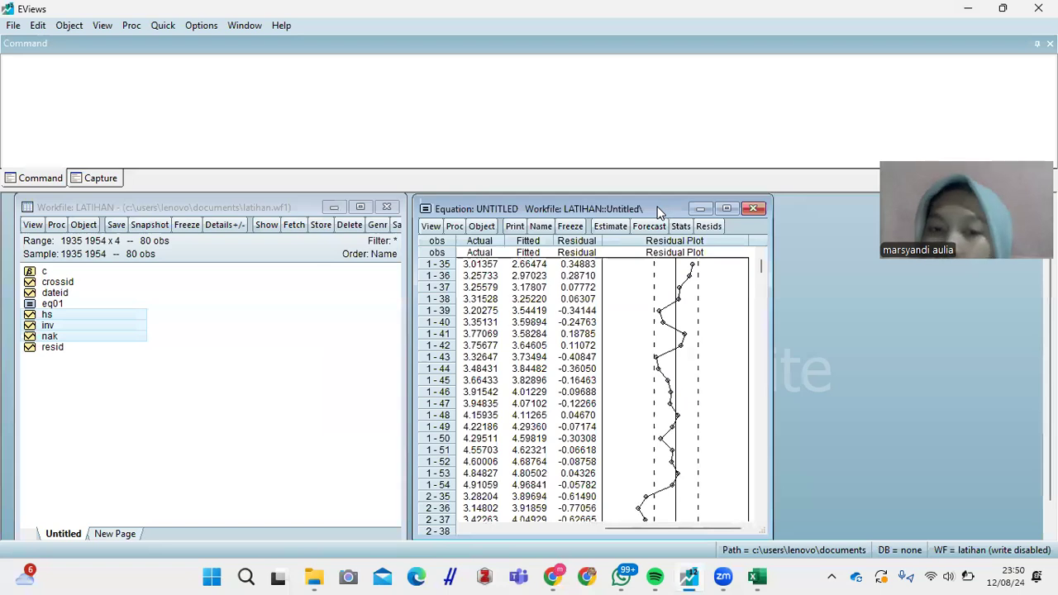
{"action": "mouse_move", "coordinate": [763, 568]}
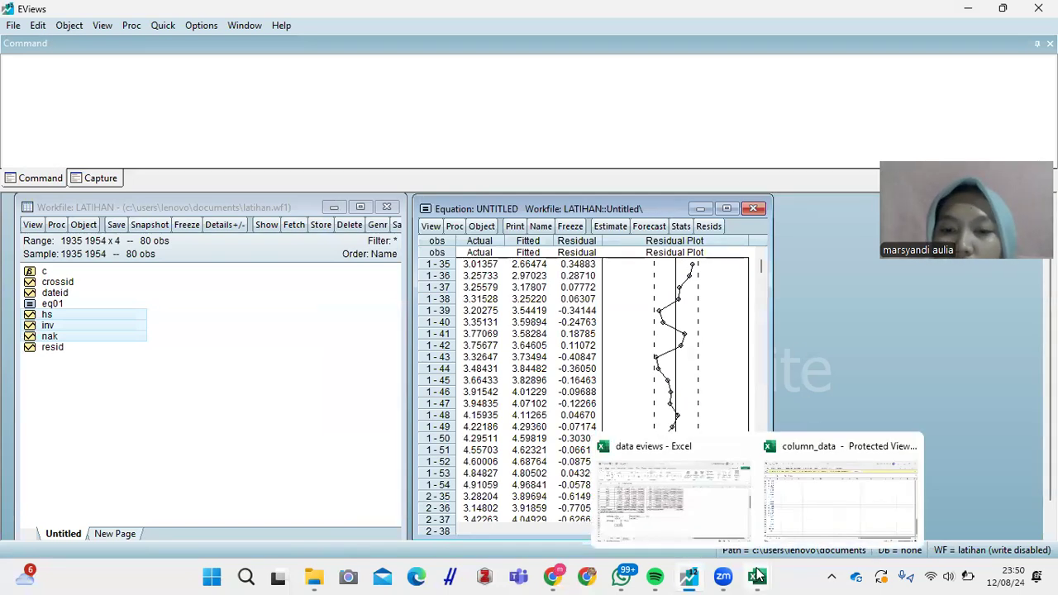